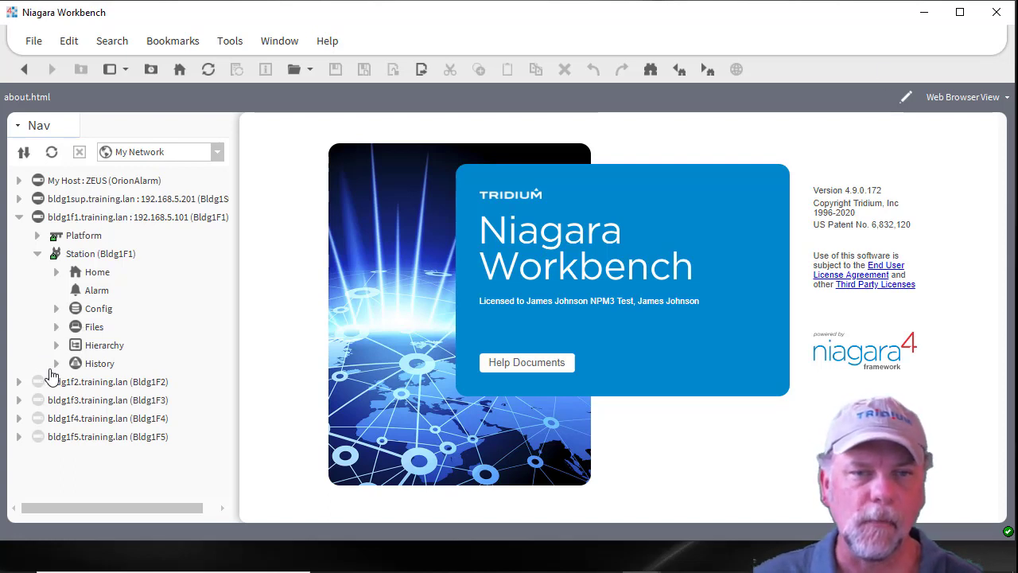
# Open the chart of the TrendGaps history in the Bldg1F1 station's history folder.
pyautogui.click(57, 364)
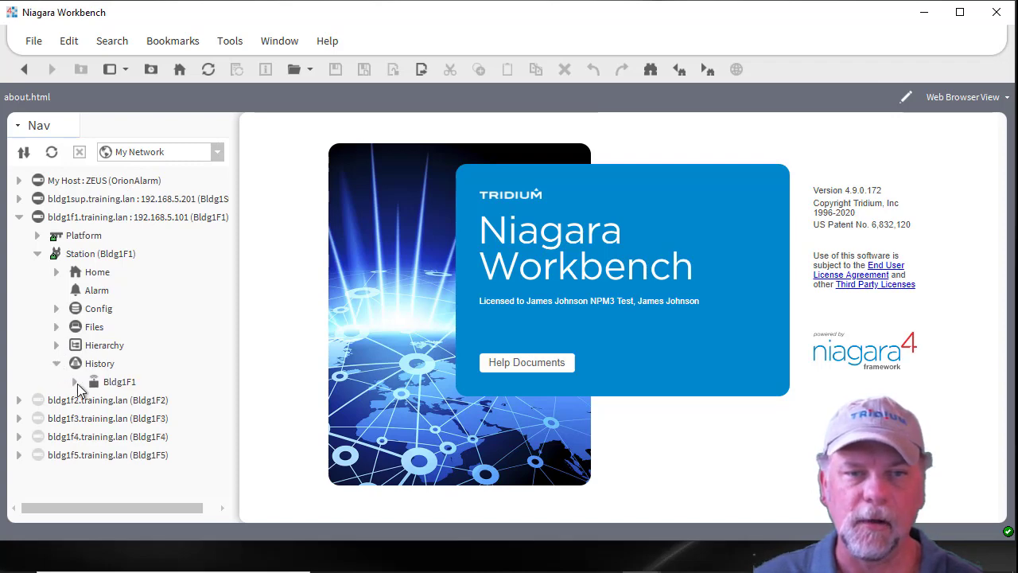
pyautogui.click(74, 383)
pyautogui.scroll(-2, 91, 371)
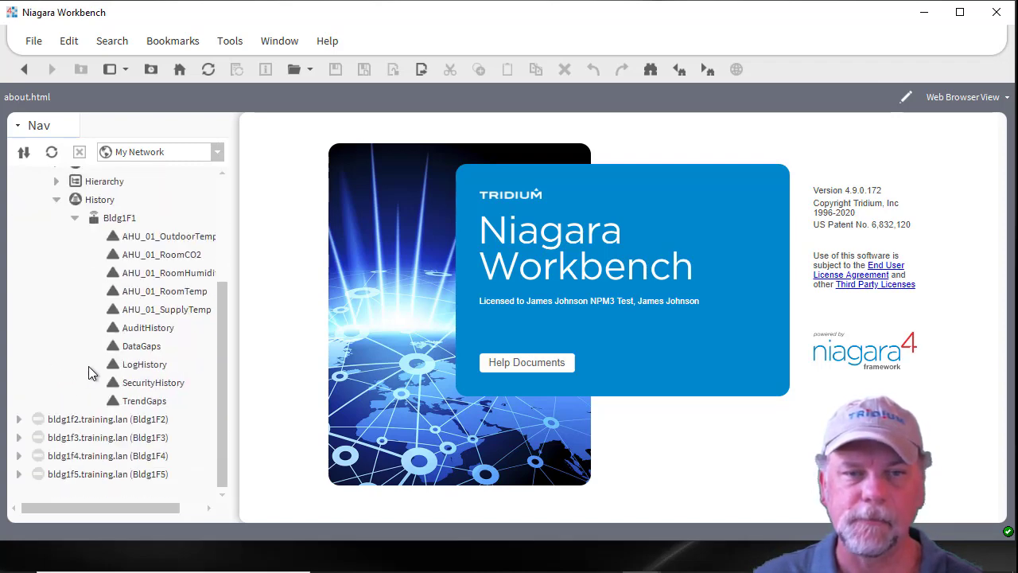
pyautogui.doubleClick(144, 402)
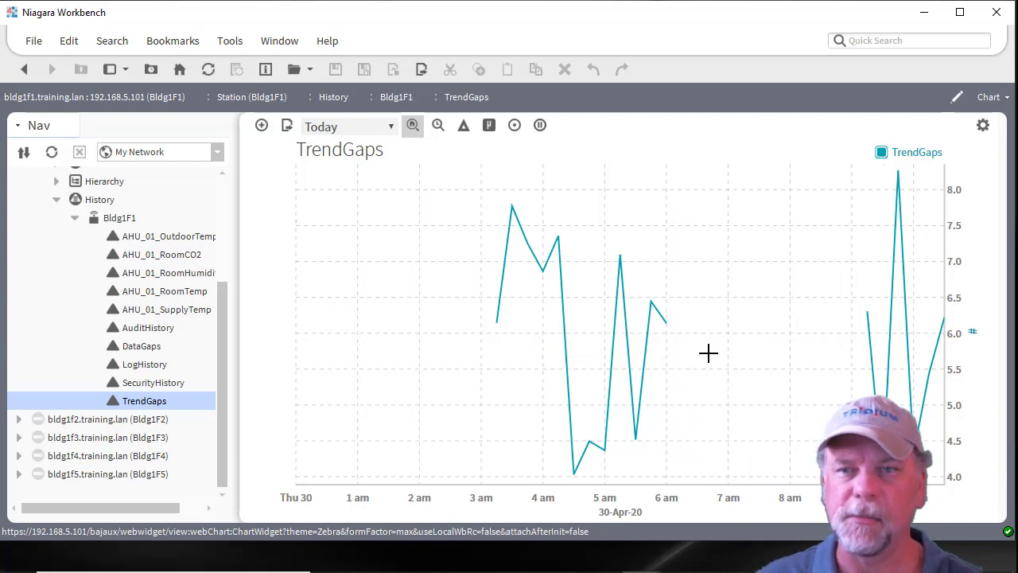
# Open TrendGaps as an AX History Table in a separate tab and select the first two records flagged {start}.
pyautogui.rightClick(134, 401)
pyautogui.moveTo(185, 411)
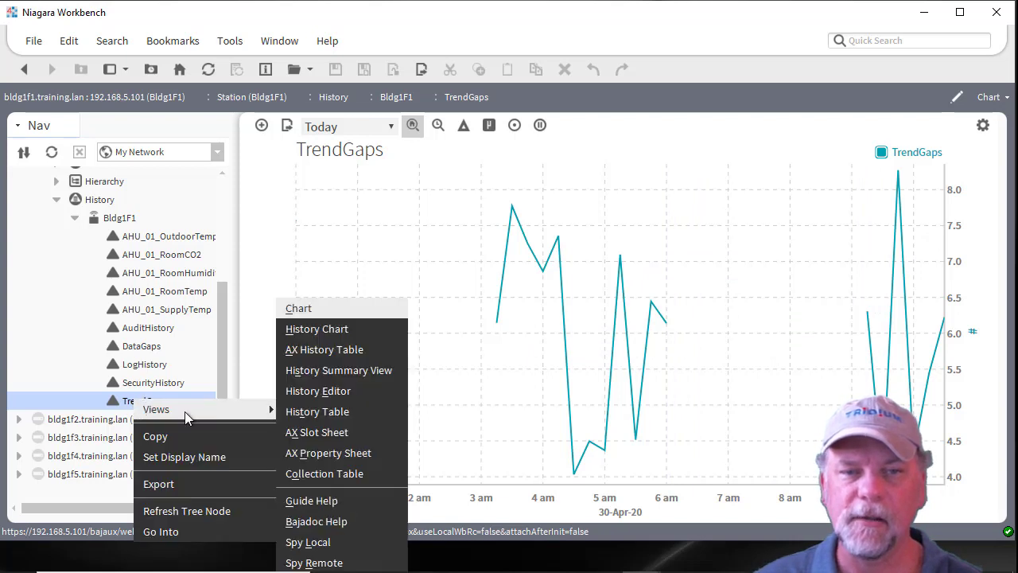
pyautogui.click(348, 352)
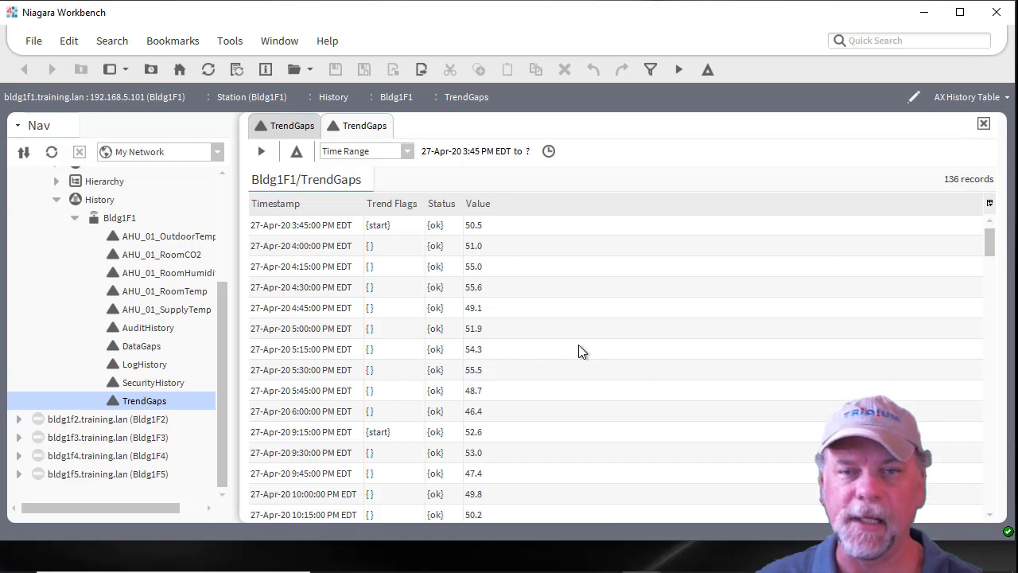
pyautogui.click(385, 430)
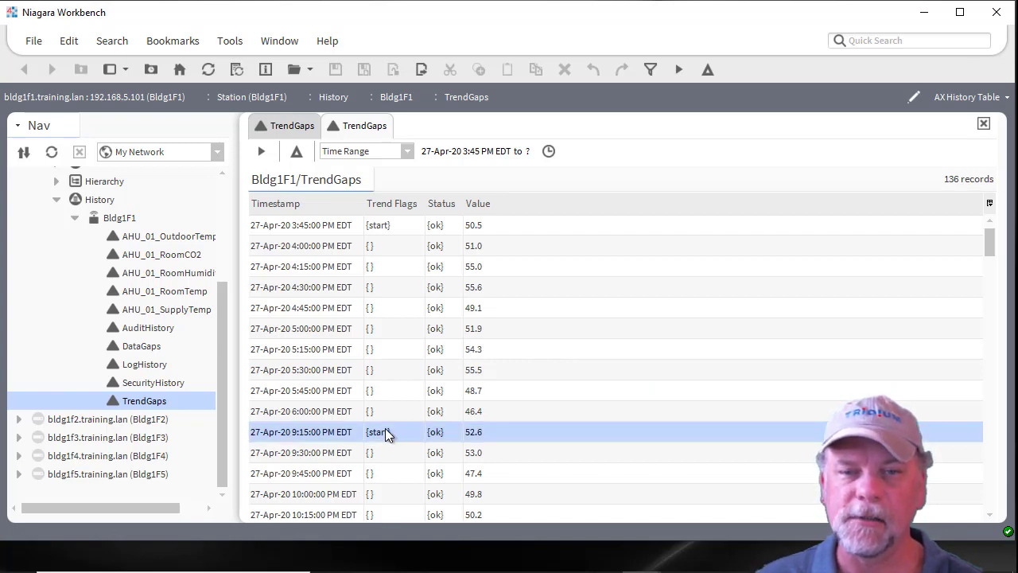
pyautogui.keyDown('ctrl'); pyautogui.click(386, 230); pyautogui.keyUp('ctrl')
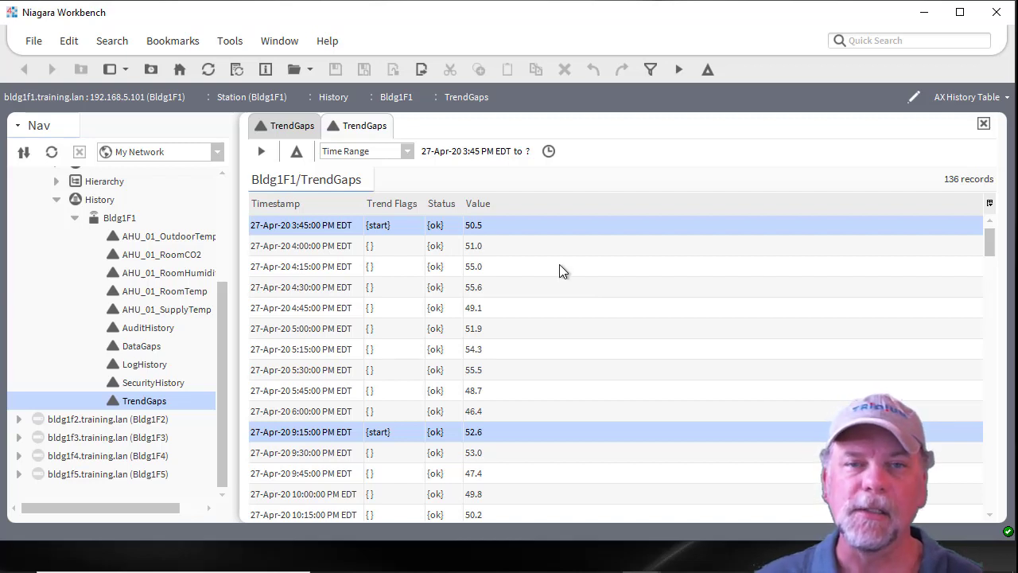
# Return to the TrendGaps chart and set its Show Start Trend Gaps axis setting to No.
pyautogui.click(296, 129)
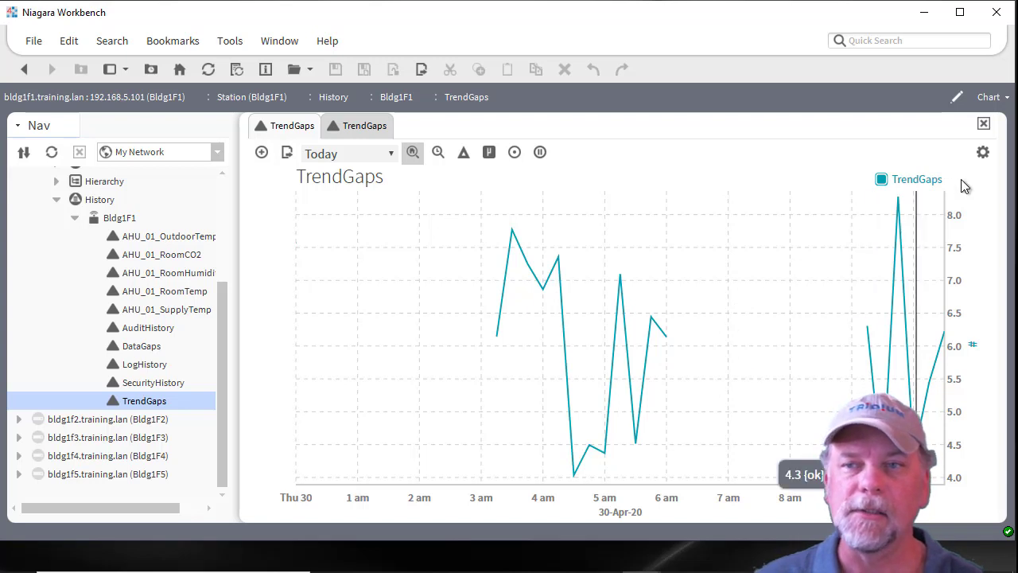
pyautogui.click(983, 155)
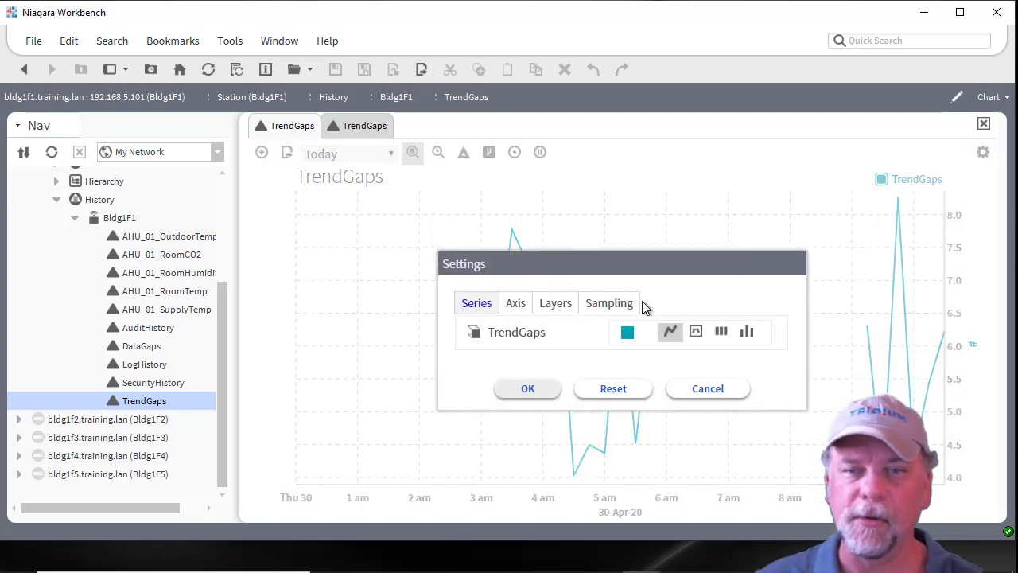
pyautogui.click(515, 305)
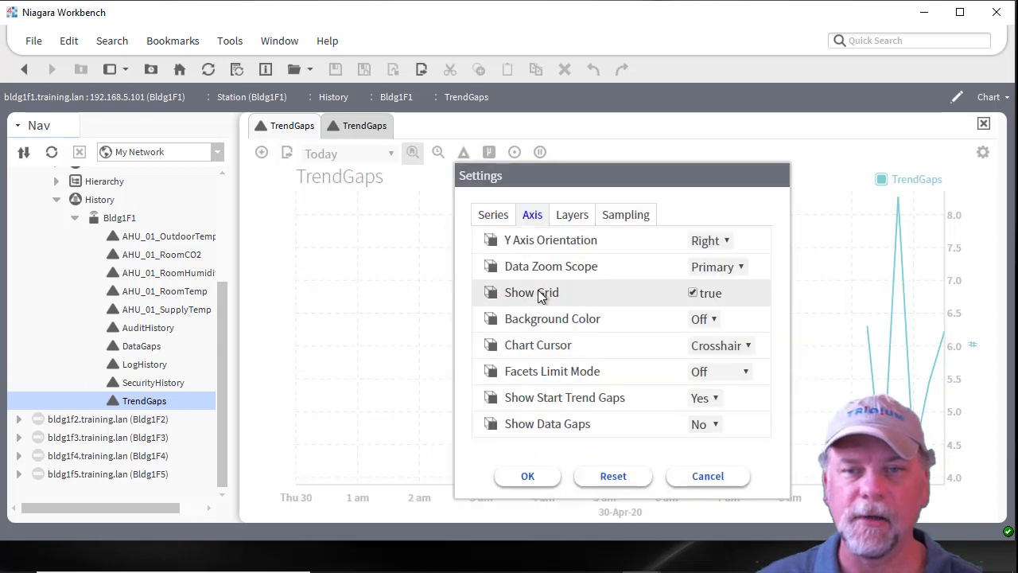
pyautogui.click(718, 402)
pyautogui.click(705, 434)
pyautogui.click(528, 477)
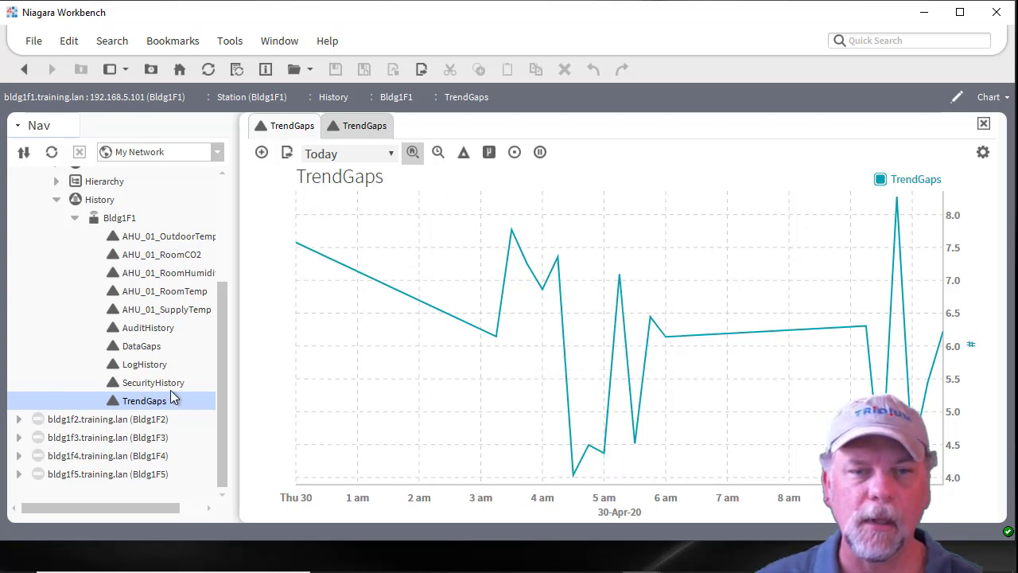
# Open the DataGaps history chart and set its time range to Month-To-Date.
pyautogui.doubleClick(143, 346)
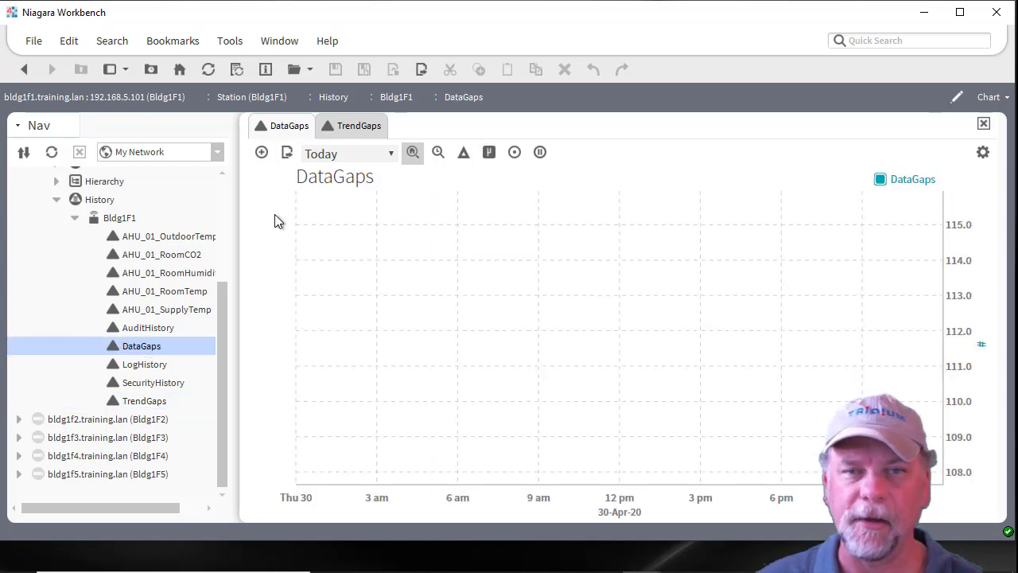
pyautogui.click(363, 156)
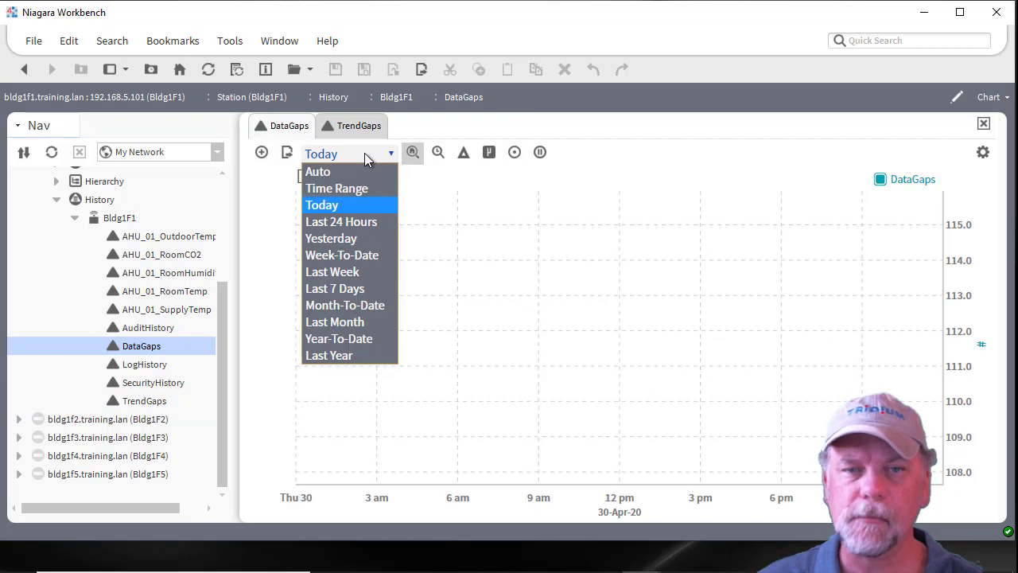
pyautogui.click(359, 306)
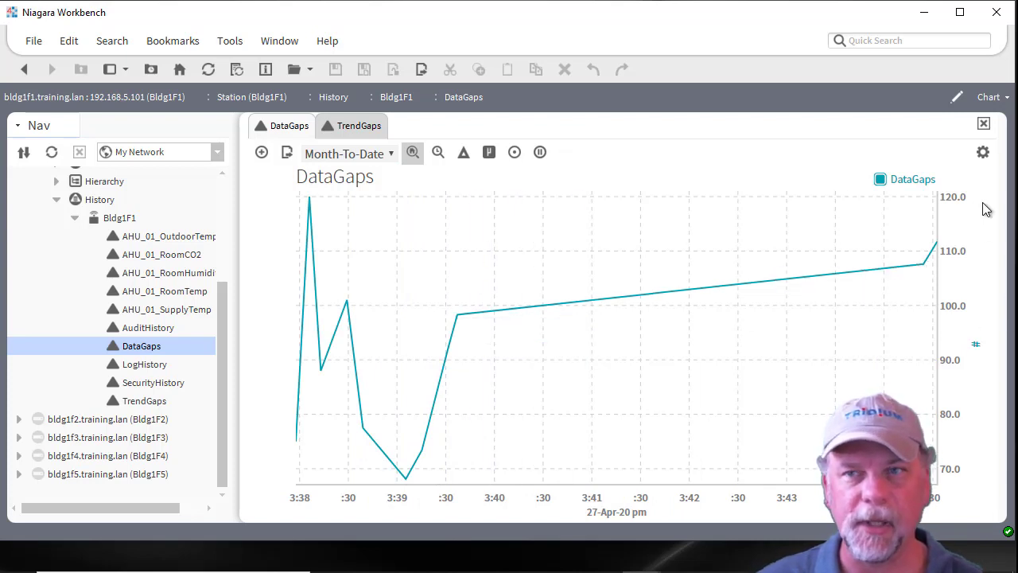
# Set the DataGaps chart's Show Data Gaps axis setting to Yes.
pyautogui.click(983, 154)
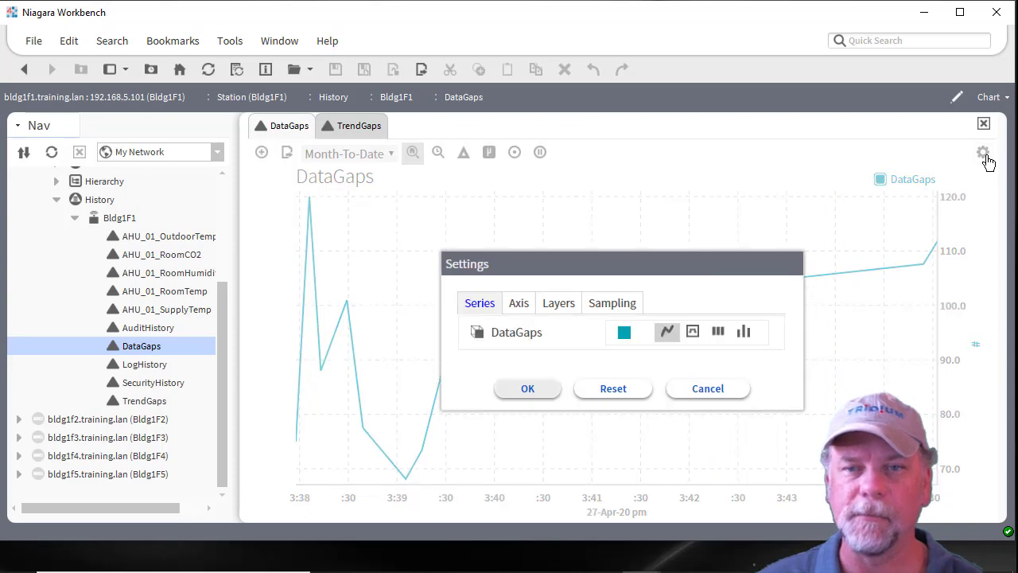
pyautogui.click(522, 304)
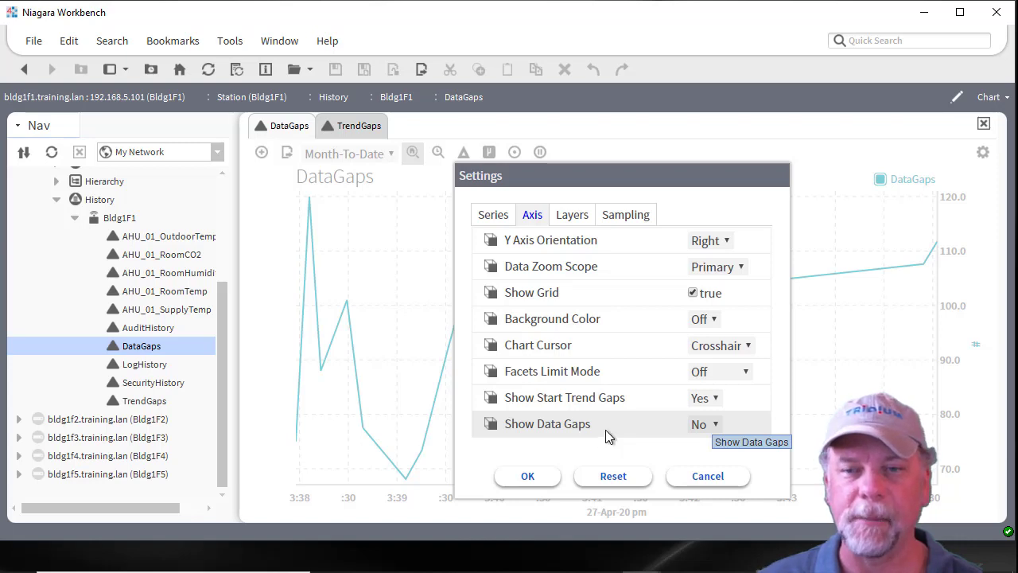
pyautogui.click(716, 426)
pyautogui.click(701, 443)
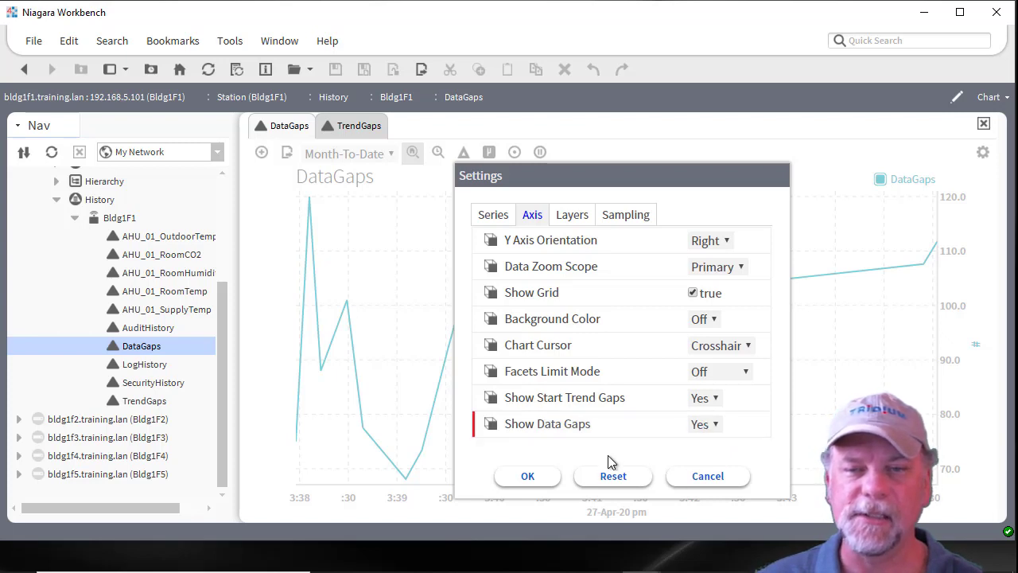
pyautogui.click(521, 479)
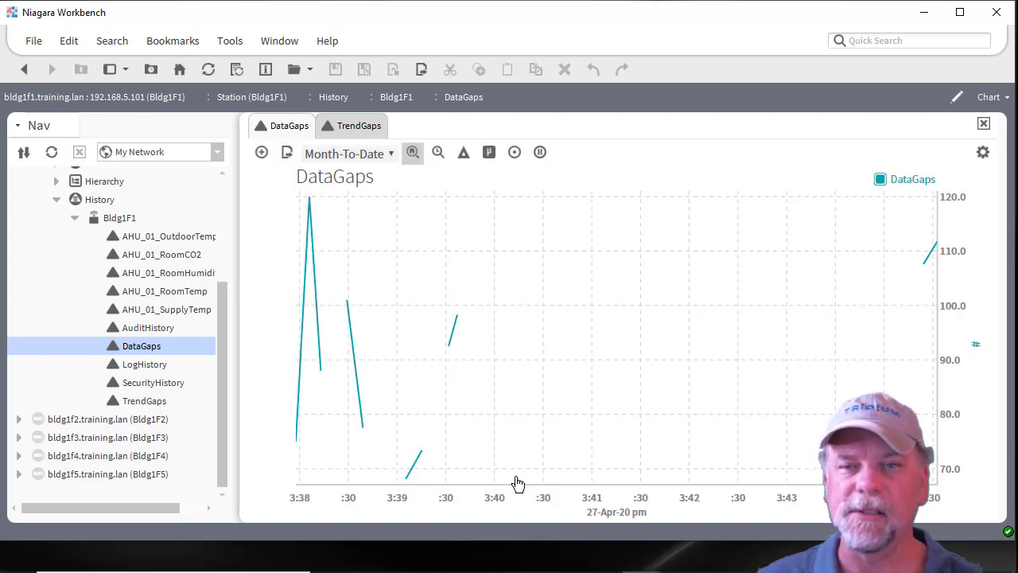
# Open the DataGaps history as an AX History Table in the tab that holds the TrendGaps table.
pyautogui.moveTo(905, 264)
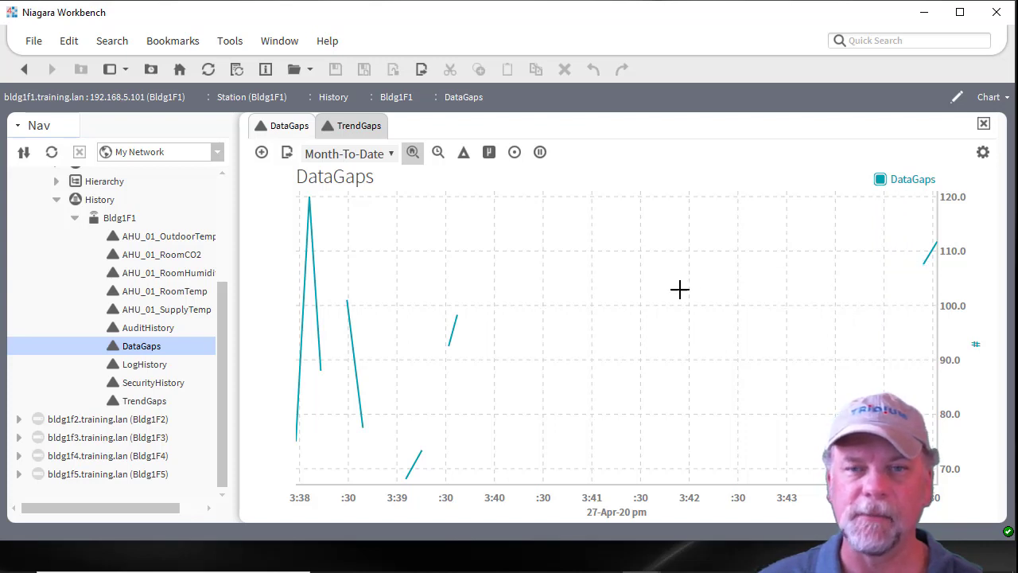
pyautogui.moveTo(483, 293)
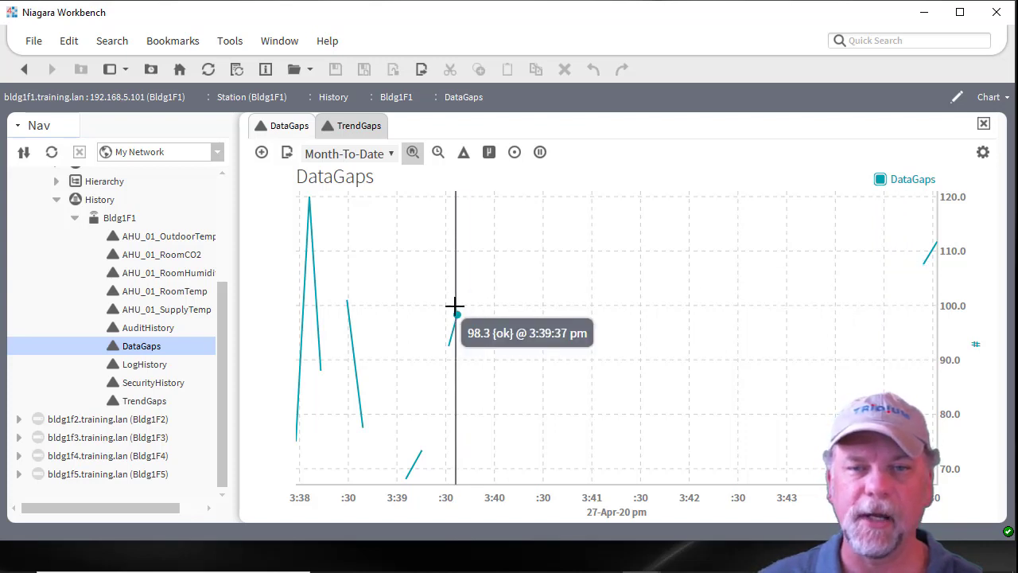
pyautogui.moveTo(417, 332)
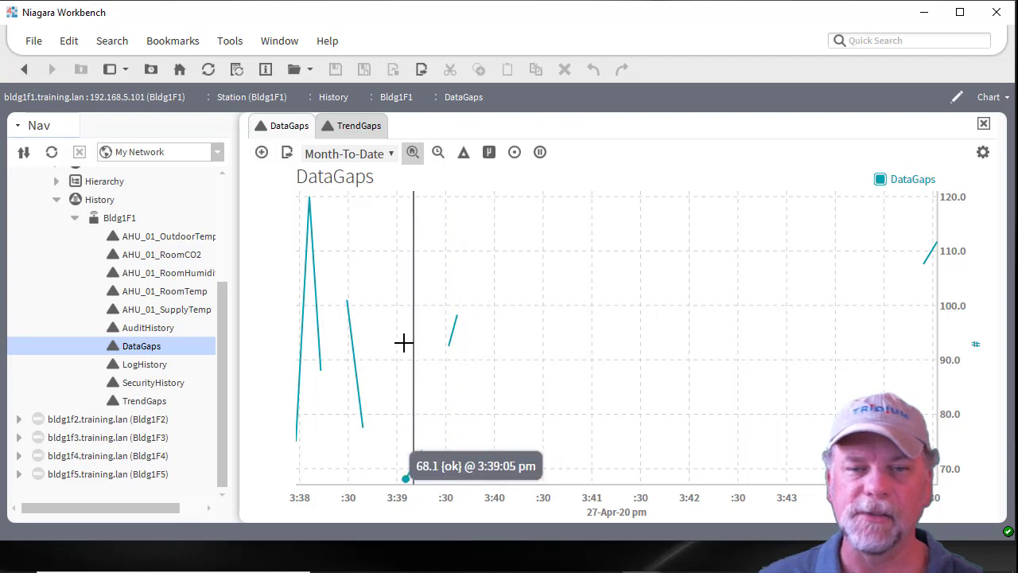
pyautogui.moveTo(355, 339)
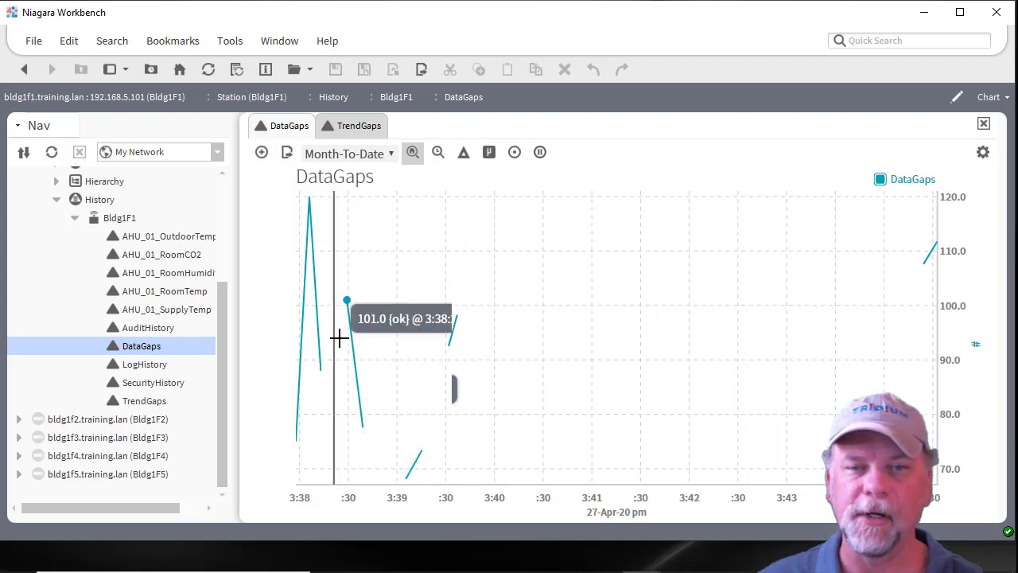
pyautogui.click(350, 129)
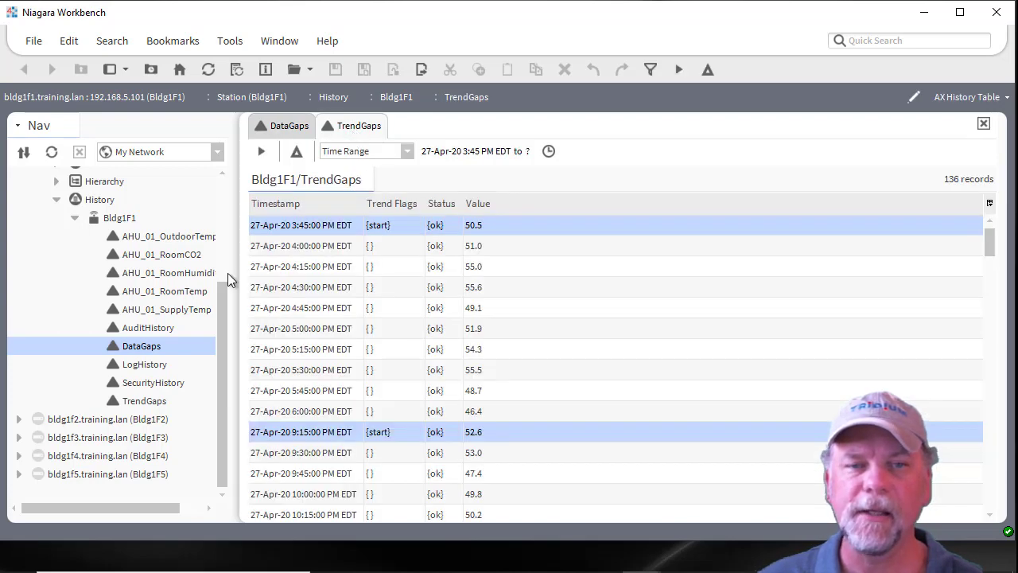
pyautogui.rightClick(144, 348)
pyautogui.moveTo(175, 365)
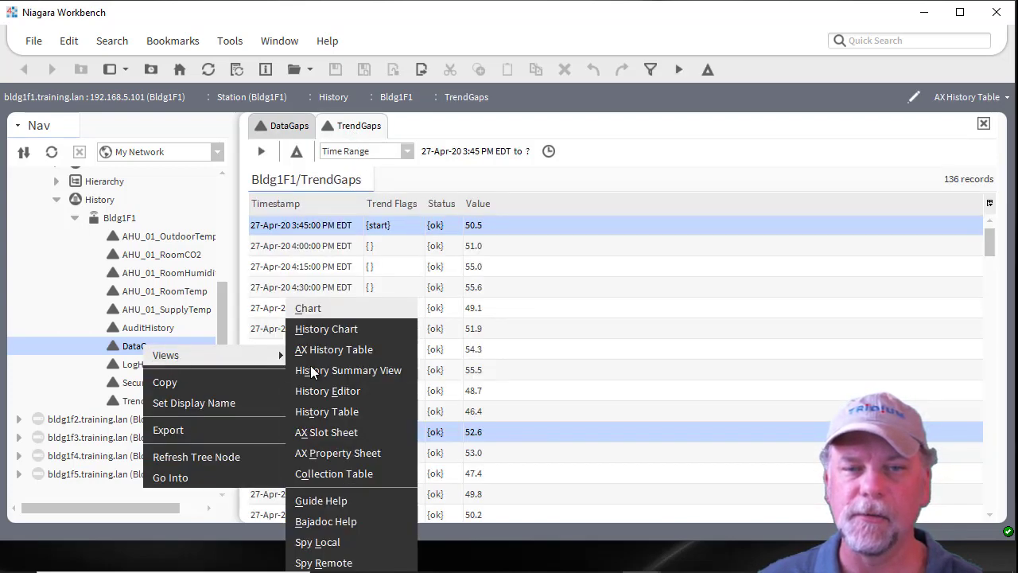
pyautogui.click(340, 349)
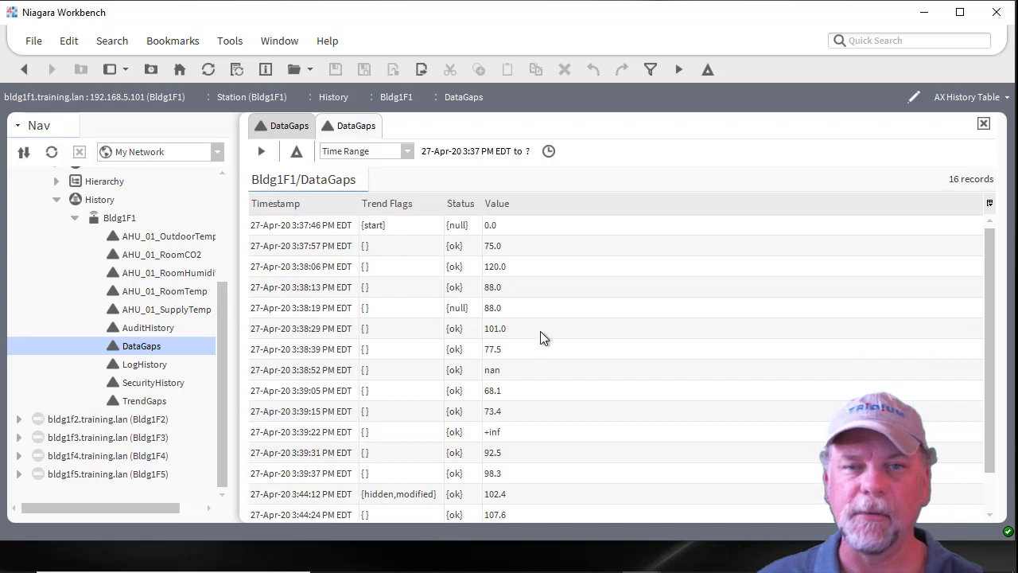
# Examine the DataGaps records with null status, nan and +inf values, and the hidden trend flag.
pyautogui.click(412, 310)
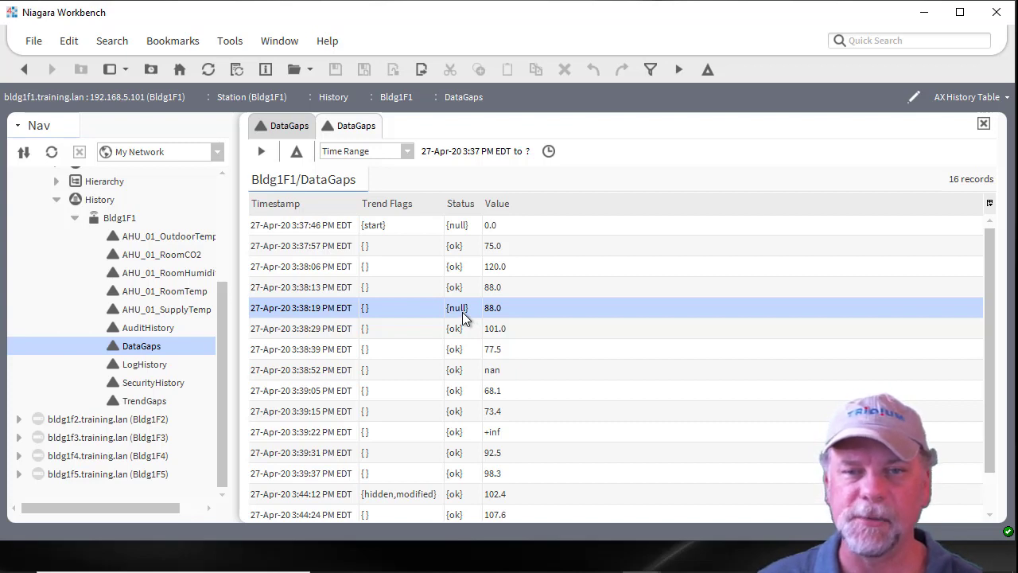
pyautogui.click(496, 374)
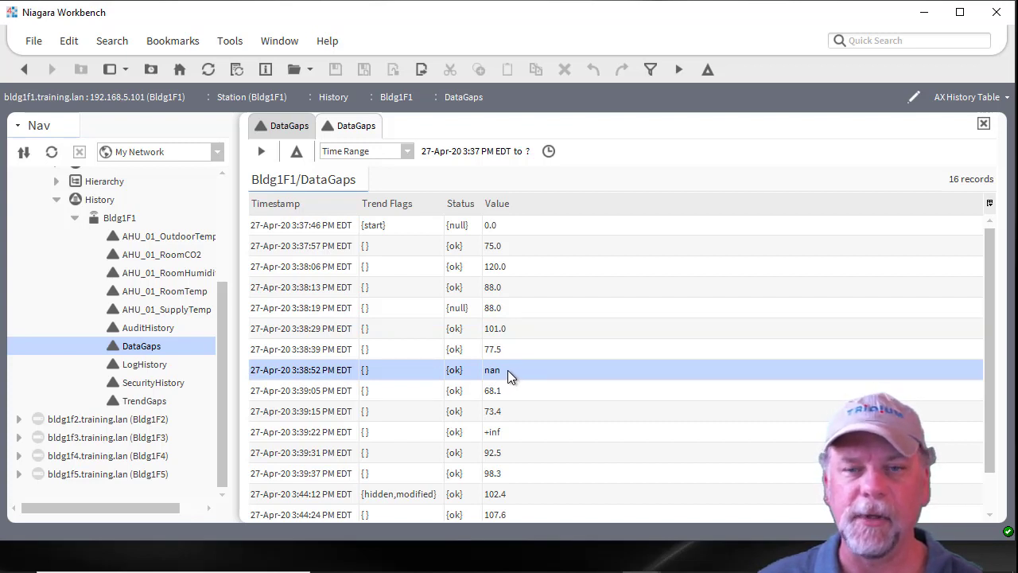
pyautogui.click(515, 432)
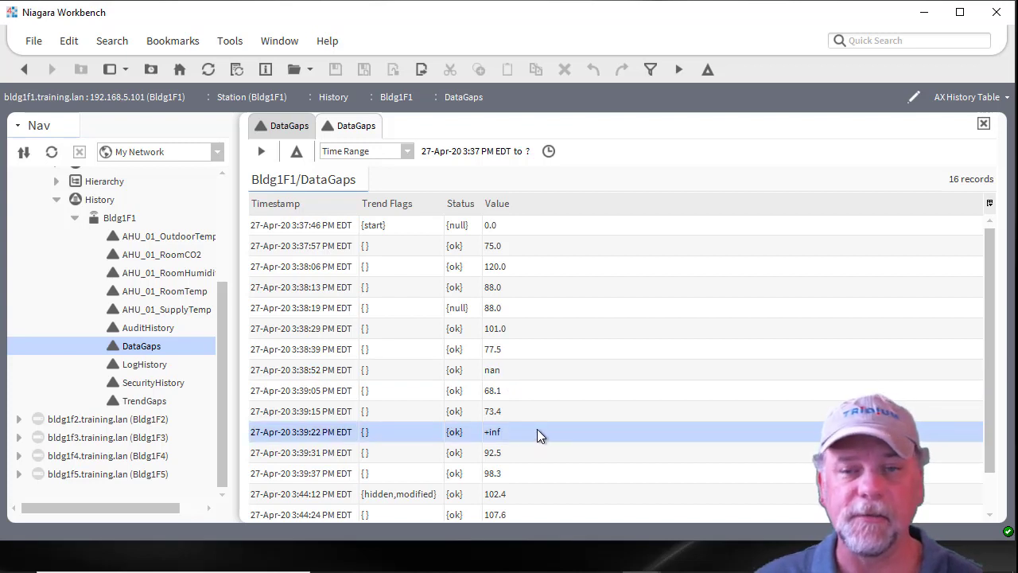
pyautogui.scroll(-2, 531, 430)
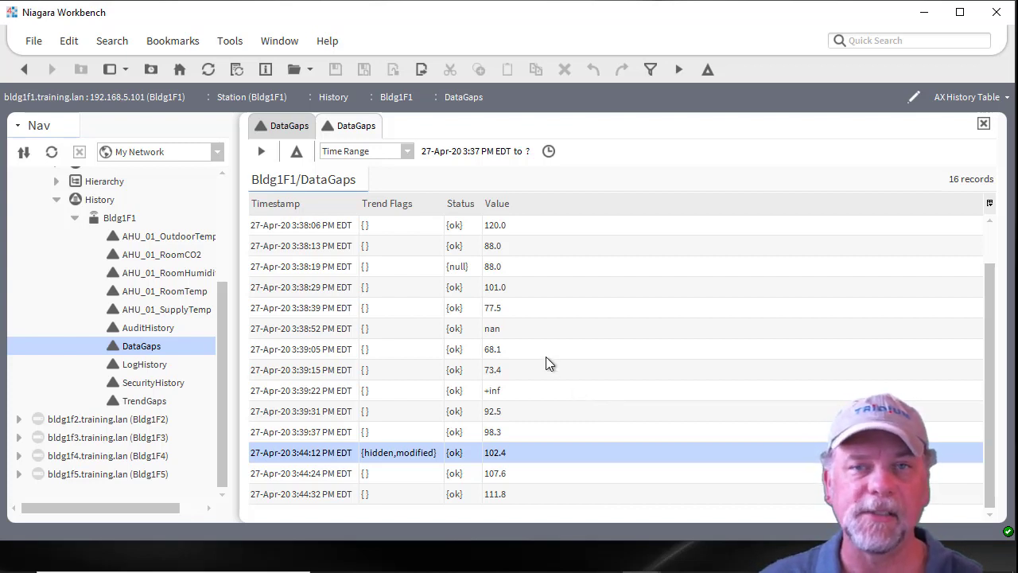
# Return to the DataGaps chart and set its Show Data Gaps axis setting to No.
pyautogui.click(295, 128)
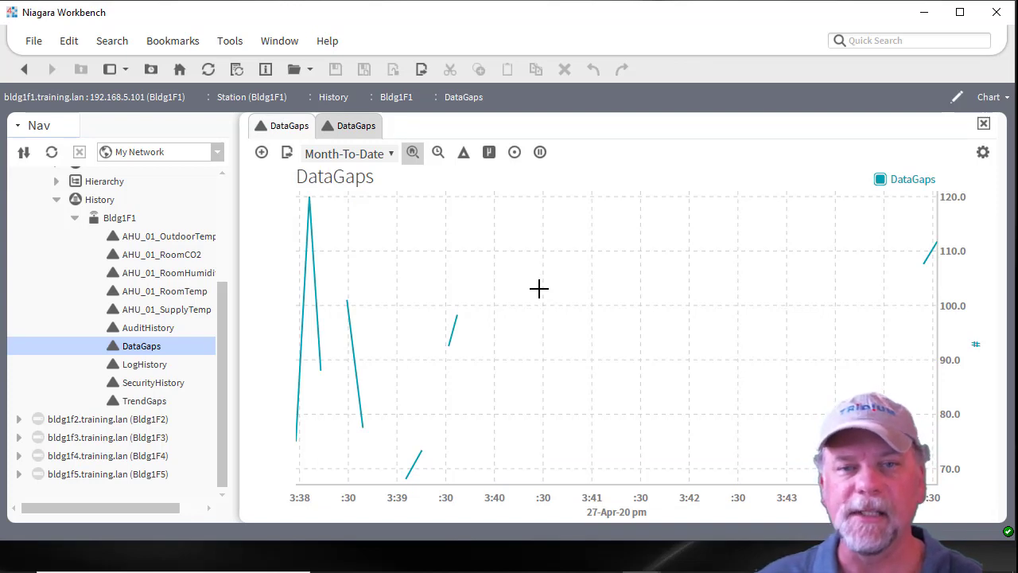
pyautogui.click(983, 151)
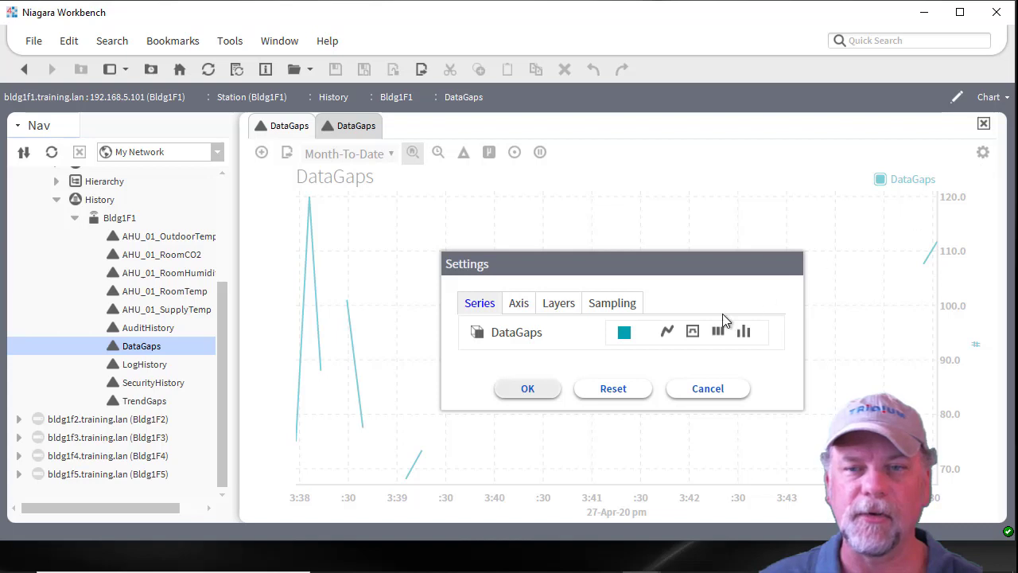
pyautogui.click(517, 307)
pyautogui.click(714, 427)
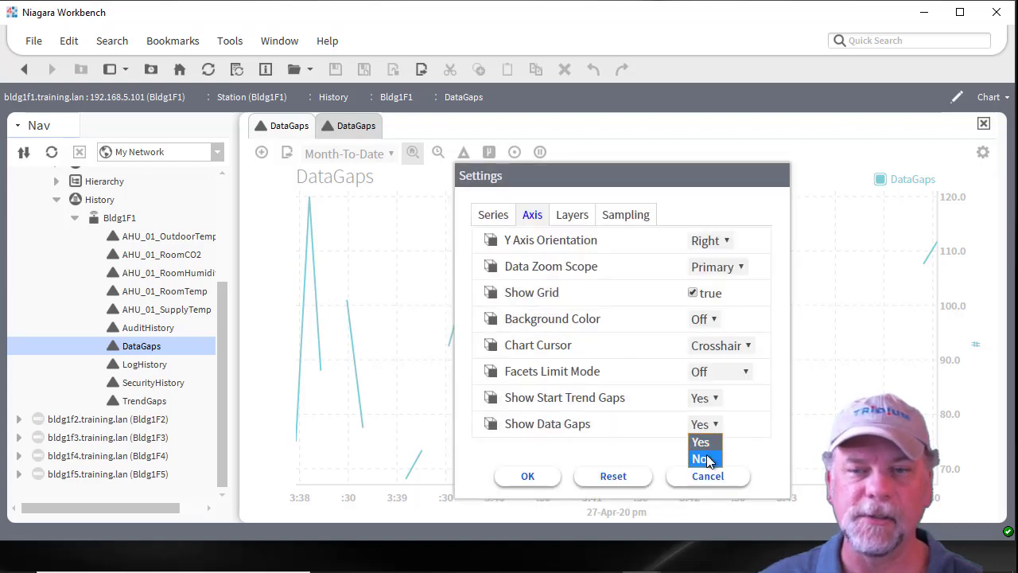
pyautogui.click(705, 458)
pyautogui.click(527, 475)
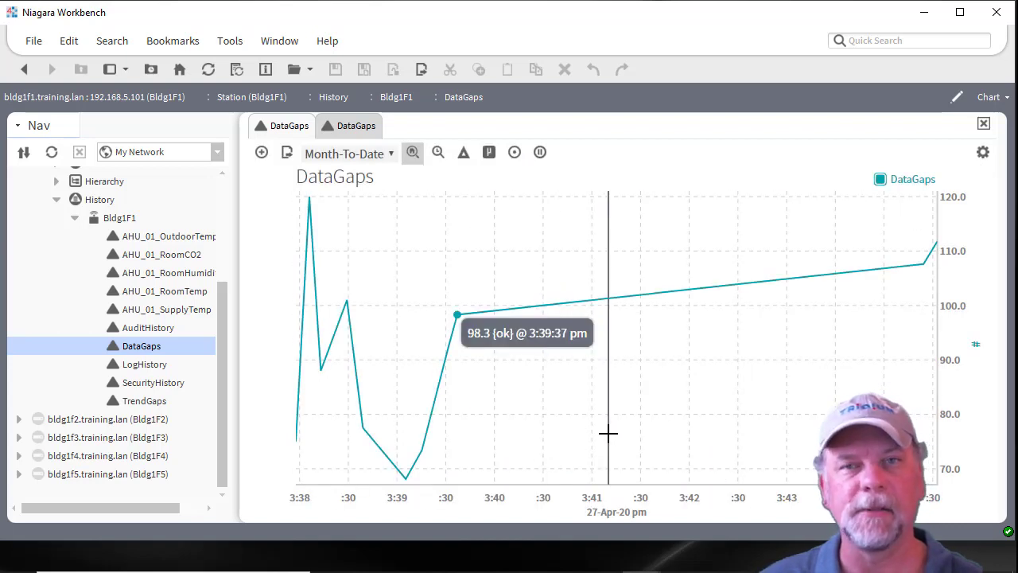
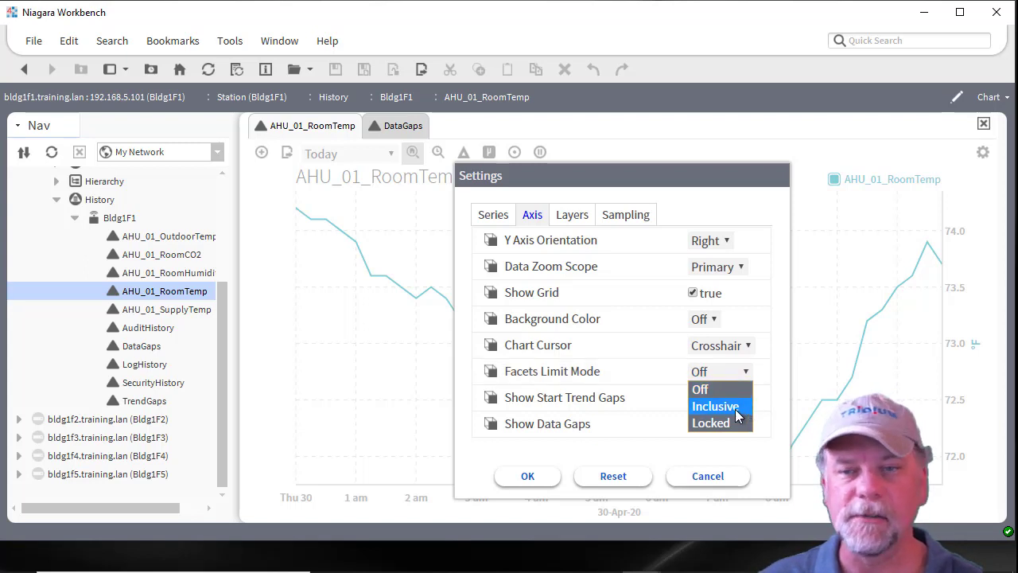
# Set the Facets Limit Mode of the AHU_01_RoomTemp chart to Inclusive.
pyautogui.click(737, 413)
pyautogui.click(529, 477)
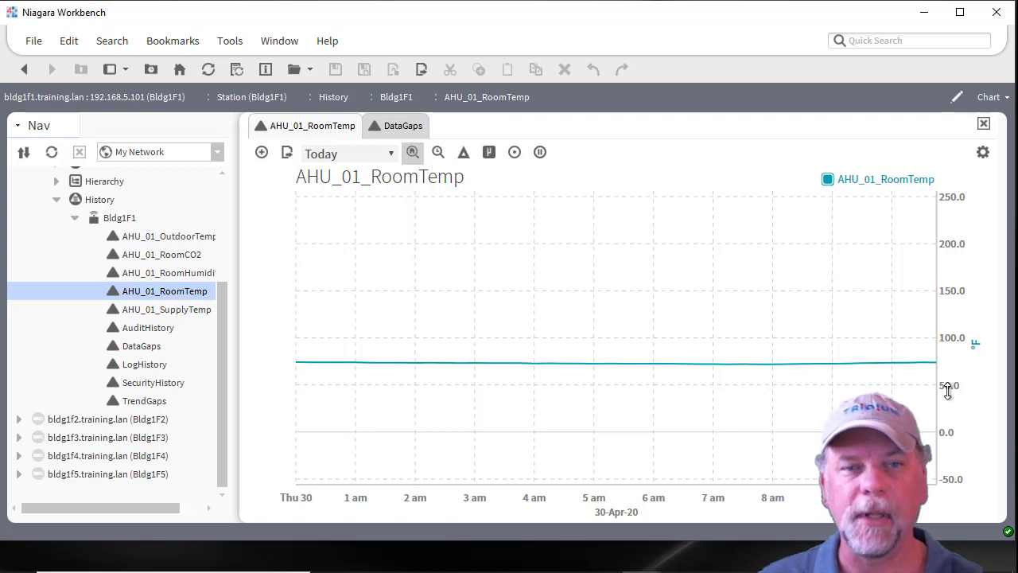
# Open the property sheet of the RoomTemp point of AHU-01, under Floor 1 of the BacnetNetwork in the station's drivers.
pyautogui.scroll(3, 84, 300)
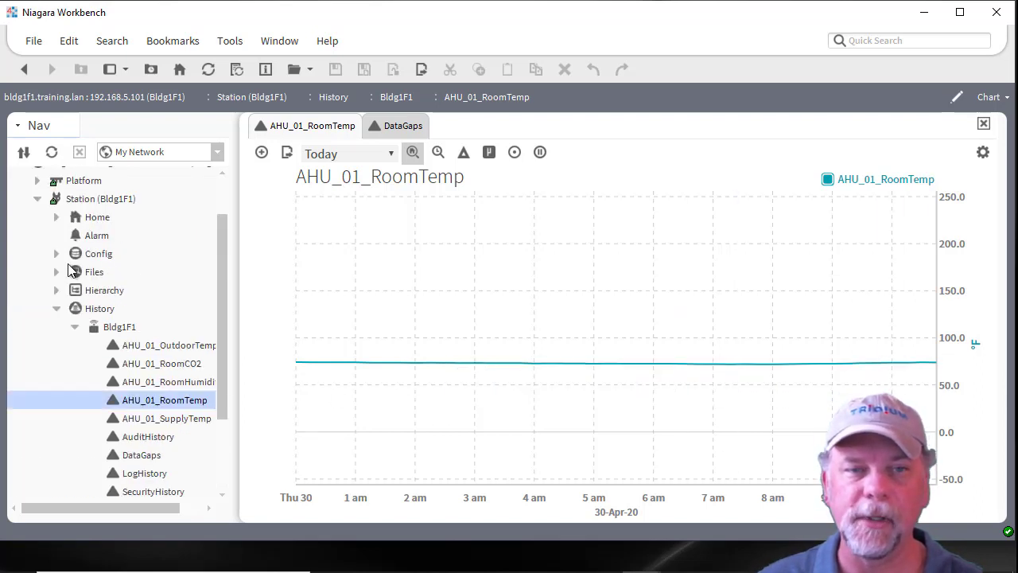
pyautogui.click(56, 254)
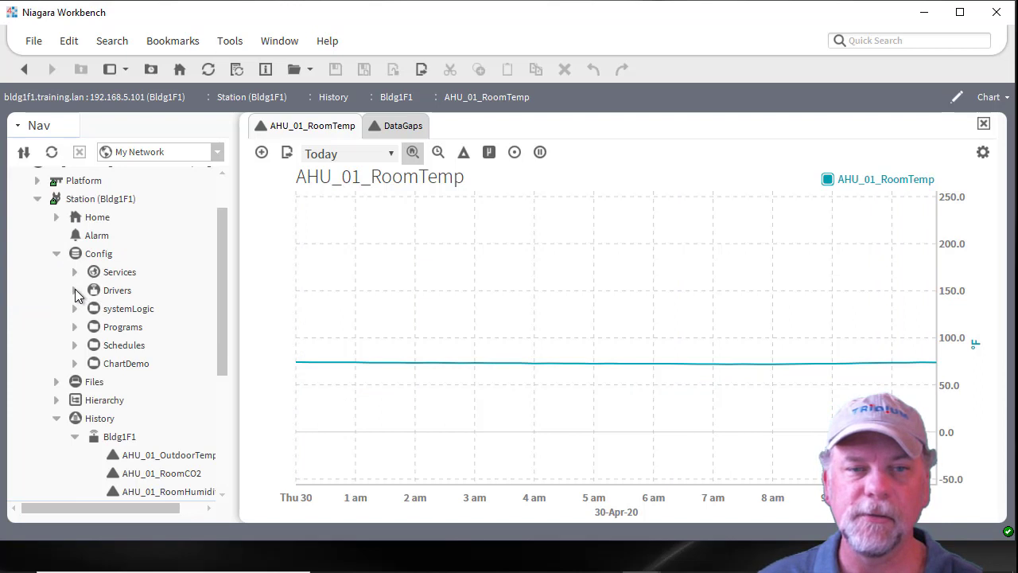
pyautogui.click(75, 291)
pyautogui.click(93, 327)
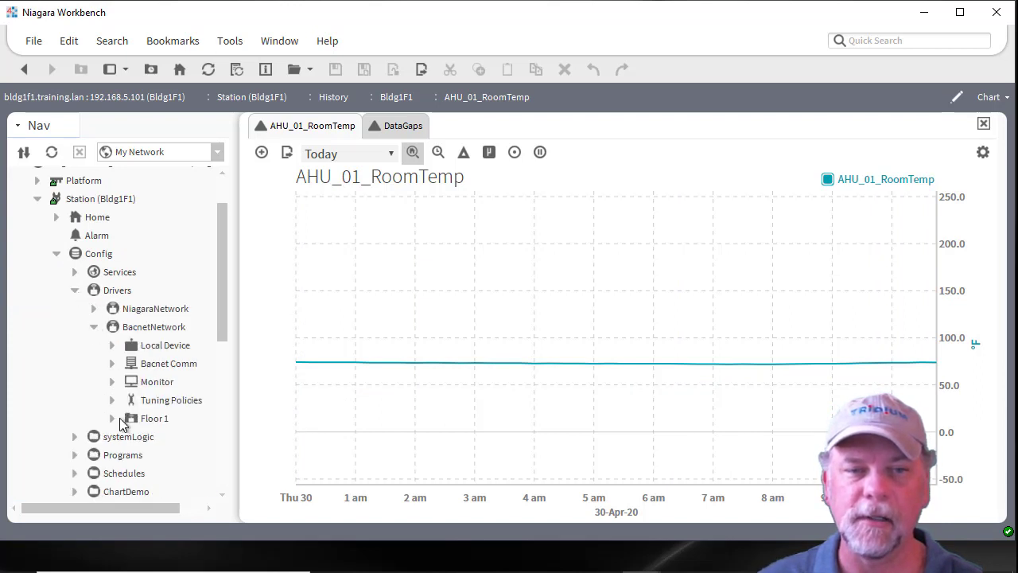
pyautogui.click(112, 418)
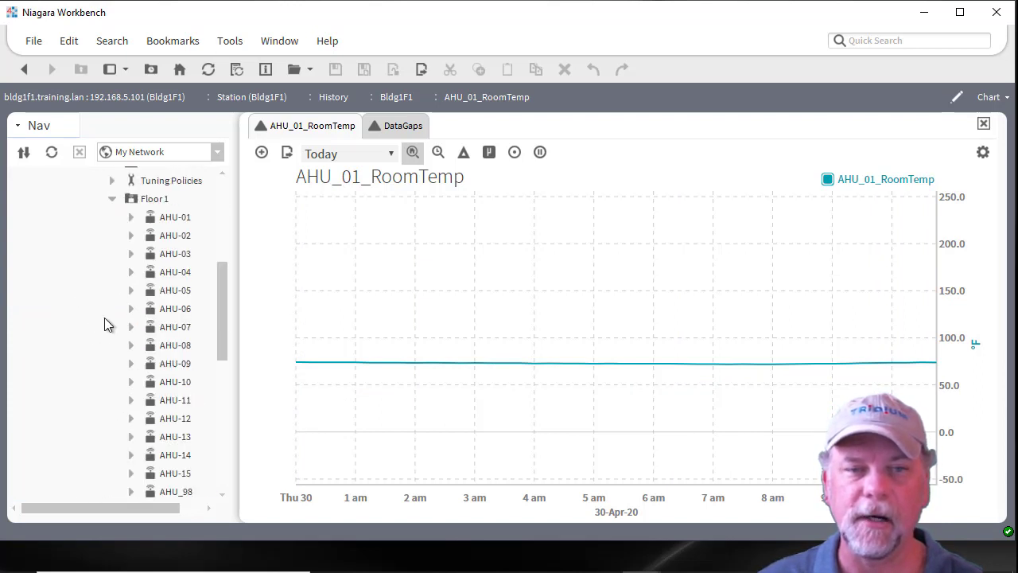
pyautogui.click(132, 217)
pyautogui.click(150, 253)
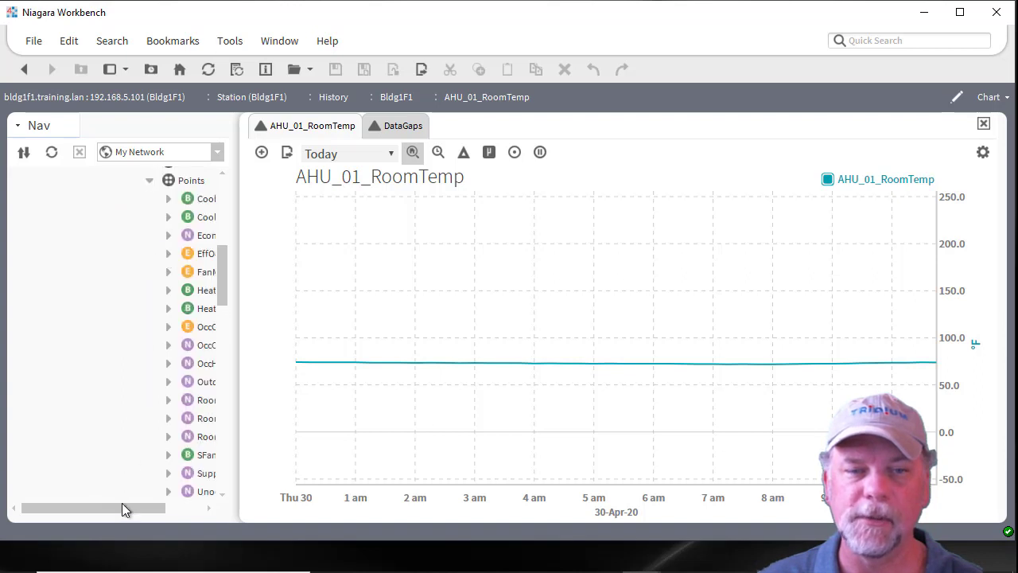
pyautogui.moveTo(125, 507); pyautogui.dragTo(176, 508)
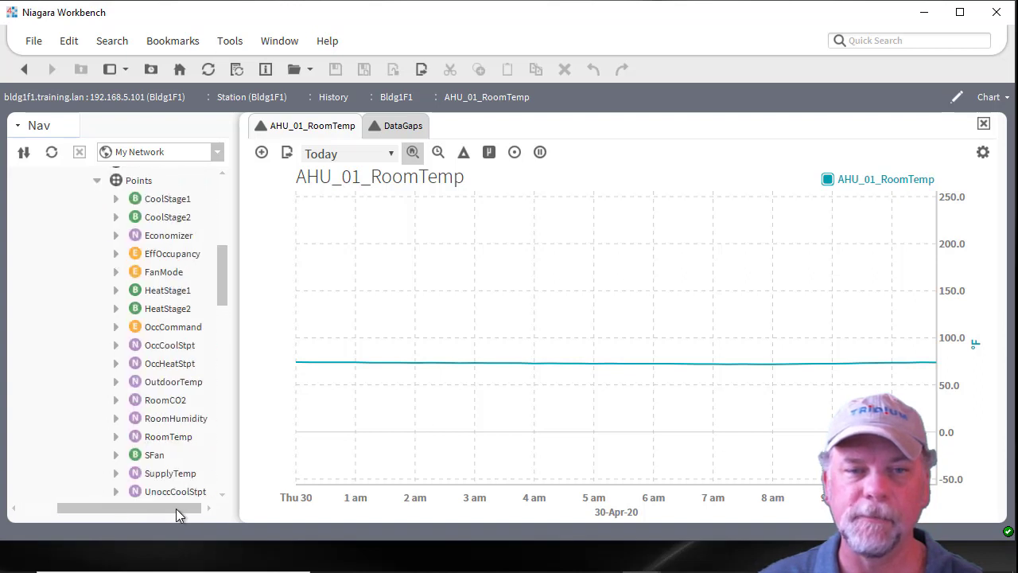
pyautogui.doubleClick(157, 443)
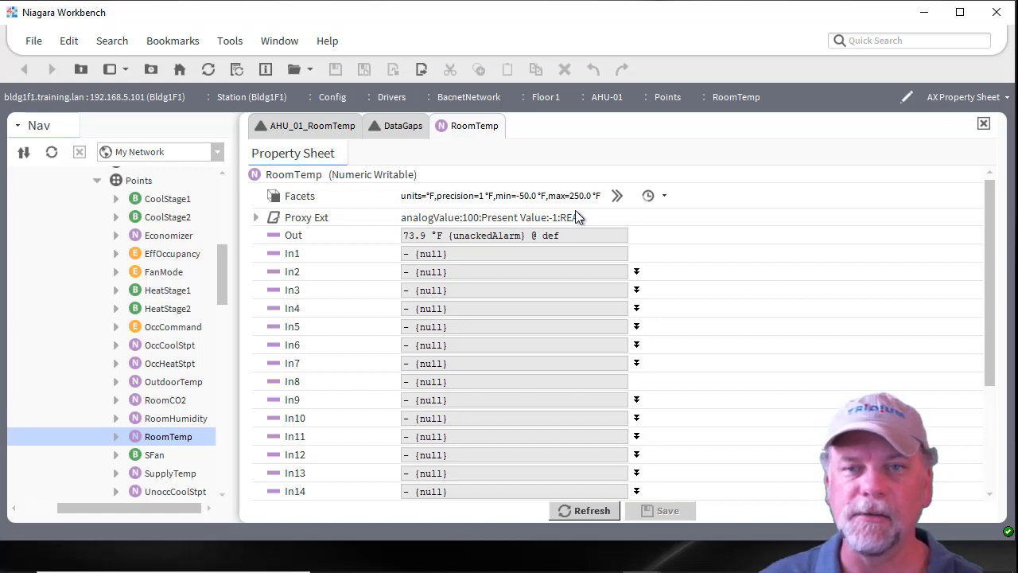
# Add chartMin and chartMax facets of type Float to the RoomTemp point.
pyautogui.click(618, 198)
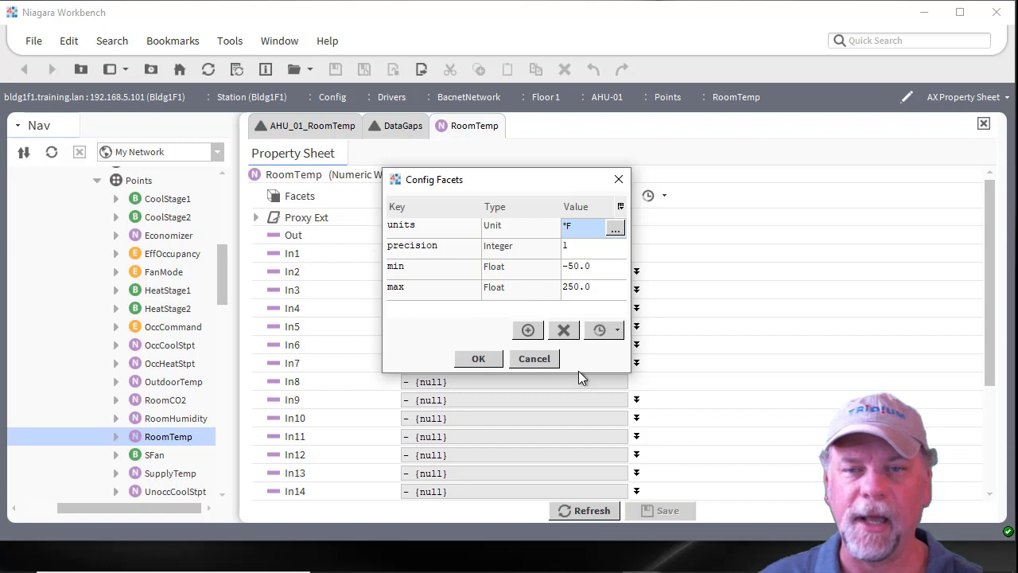
pyautogui.moveTo(594, 372); pyautogui.dragTo(634, 425)
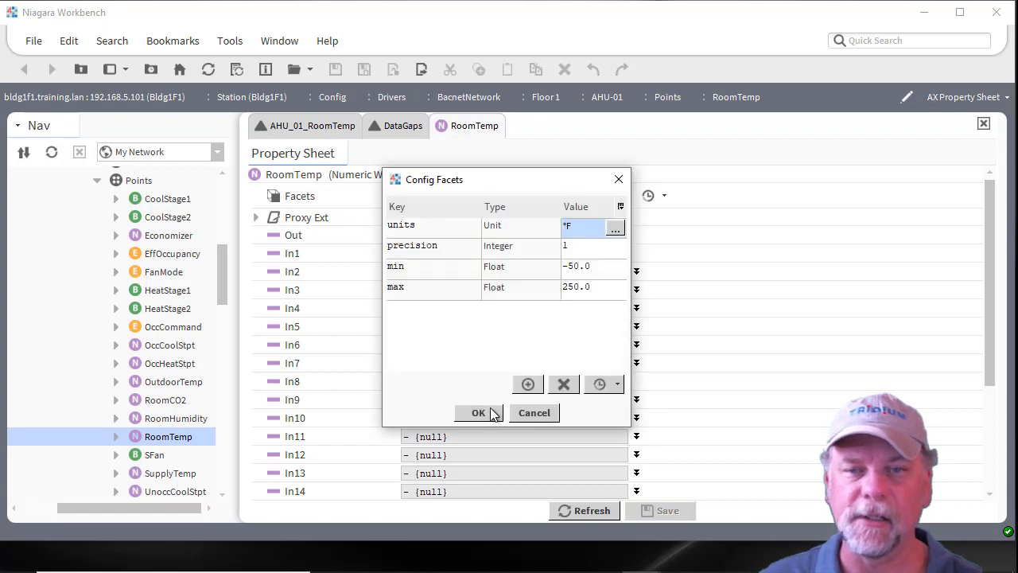
pyautogui.click(527, 384)
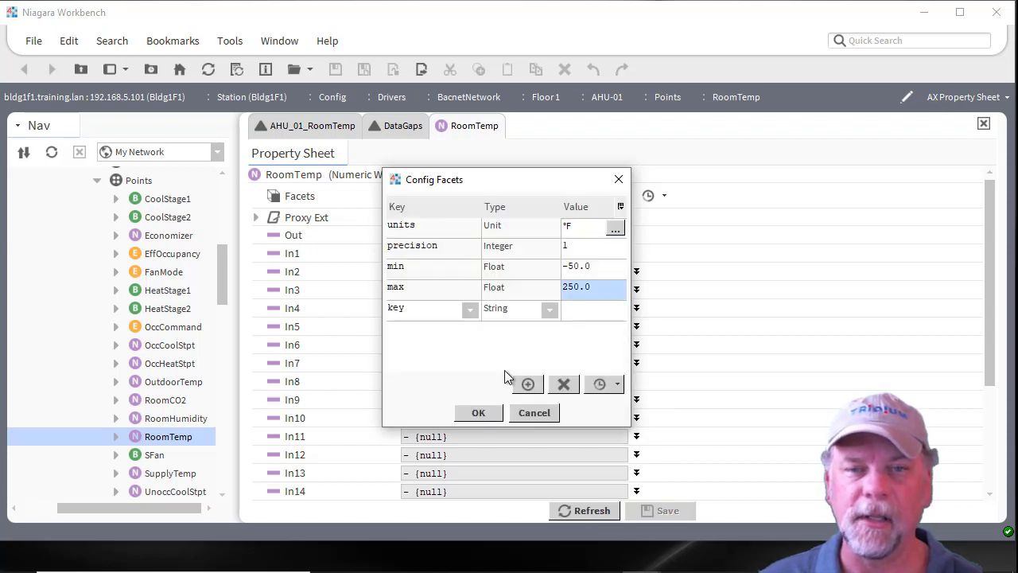
pyautogui.click(470, 312)
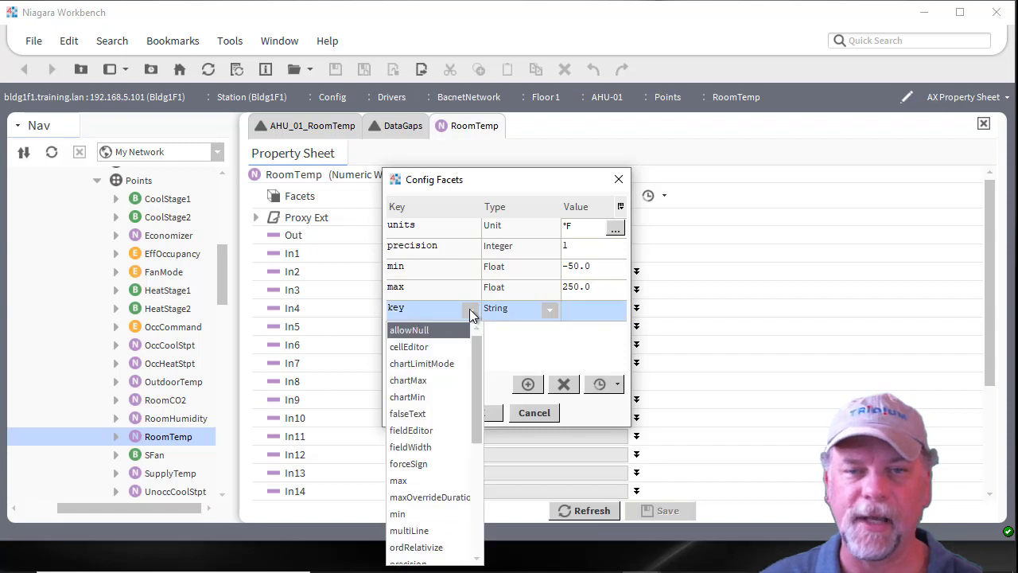
pyautogui.click(431, 399)
pyautogui.click(601, 309)
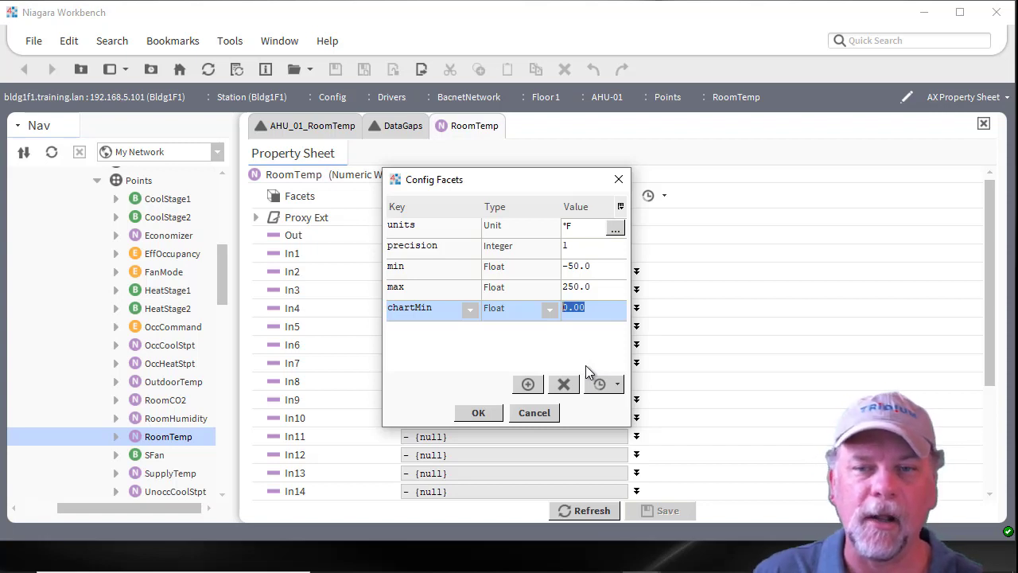
pyautogui.click(526, 386)
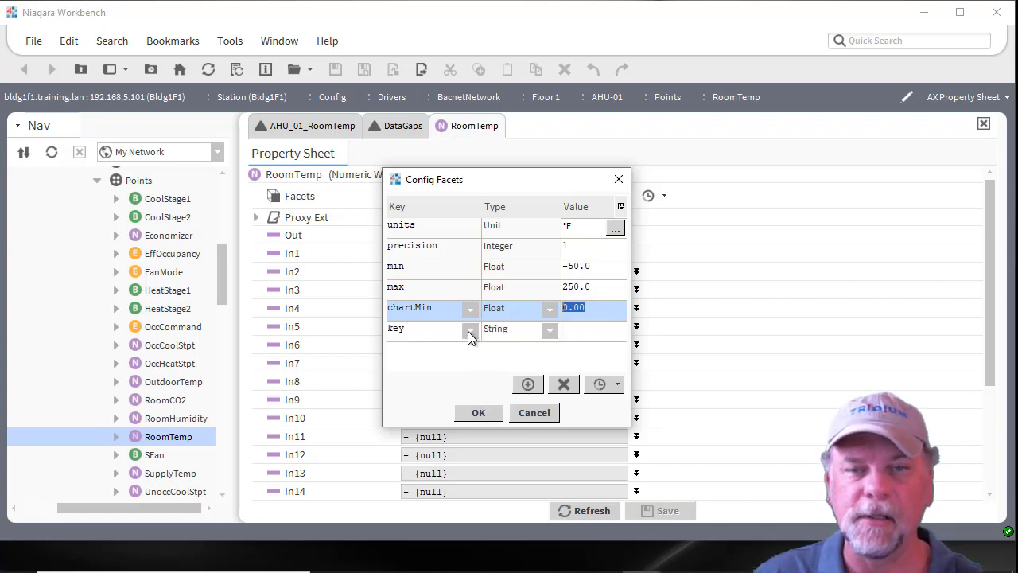
pyautogui.click(469, 331)
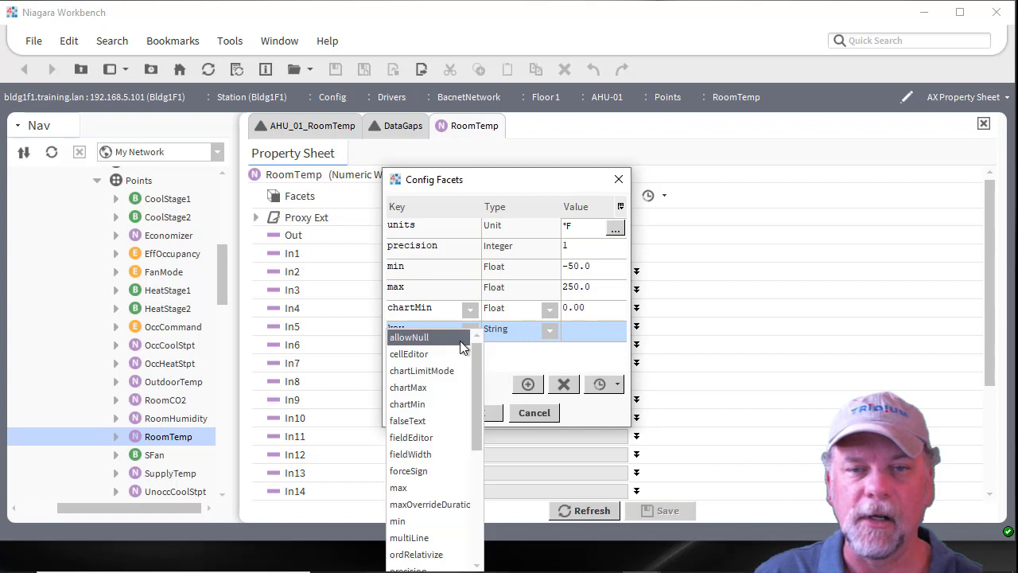
pyautogui.click(423, 388)
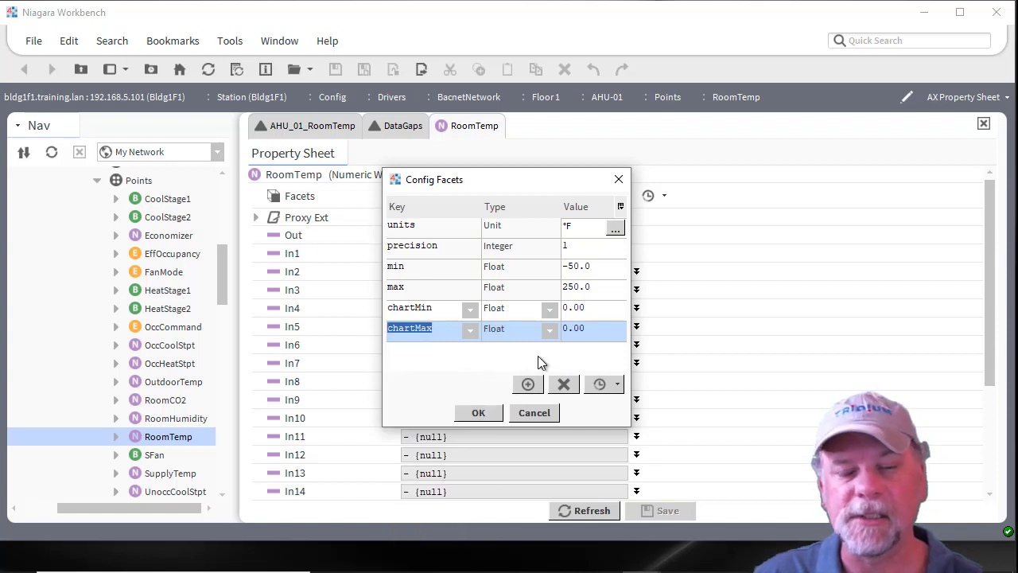
# Set the chartMin facet to 60 and the chartMax facet to 90, and save the RoomTemp point.
pyautogui.click(595, 310)
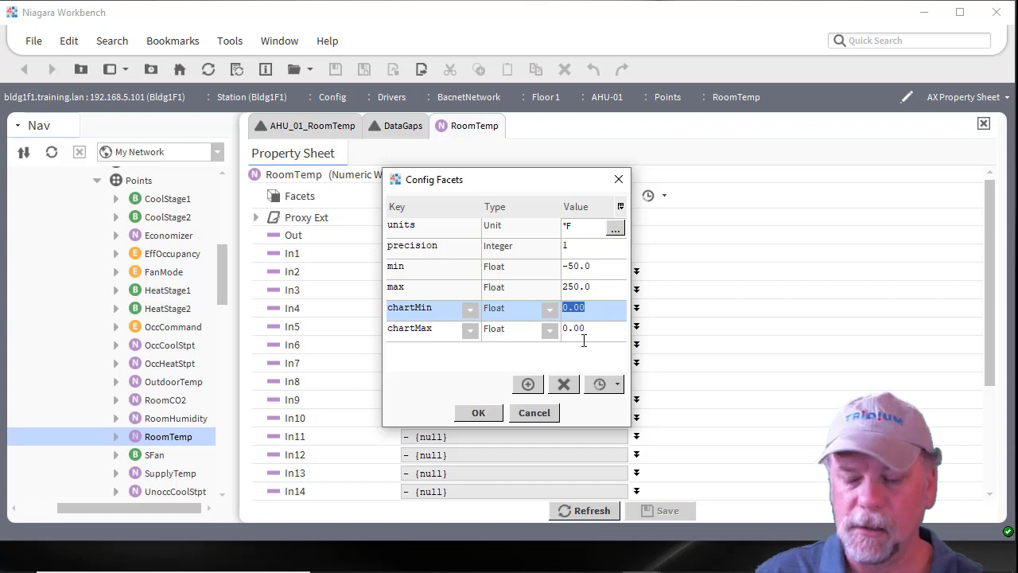
pyautogui.write('60')
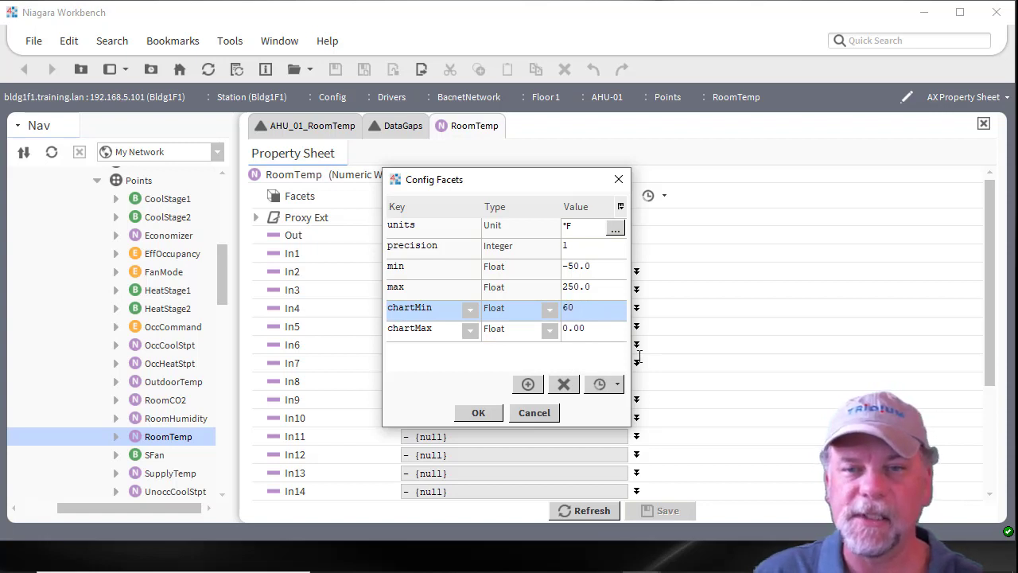
pyautogui.click(602, 332)
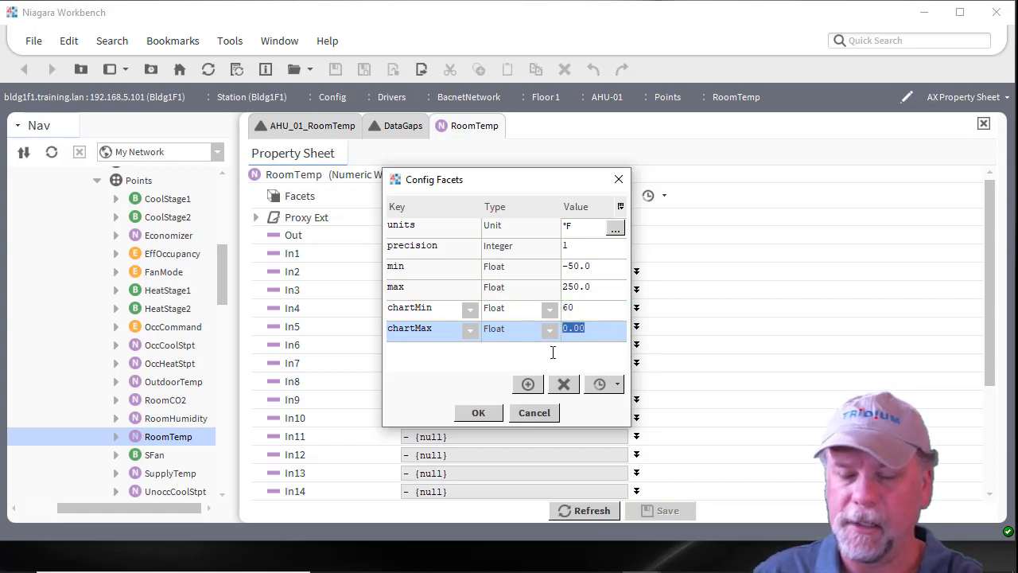
pyautogui.write('90')
pyautogui.click(478, 410)
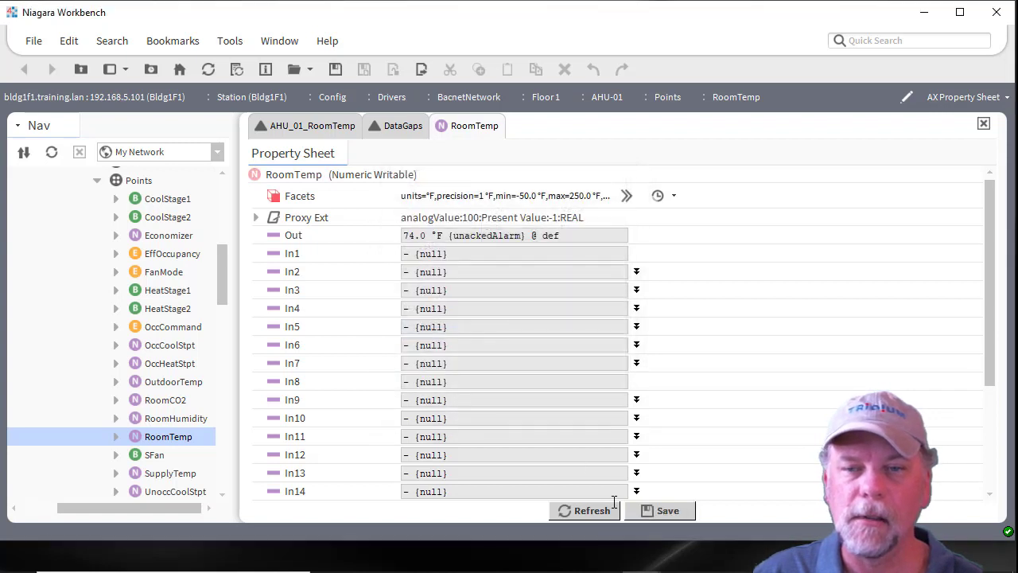
pyautogui.click(645, 513)
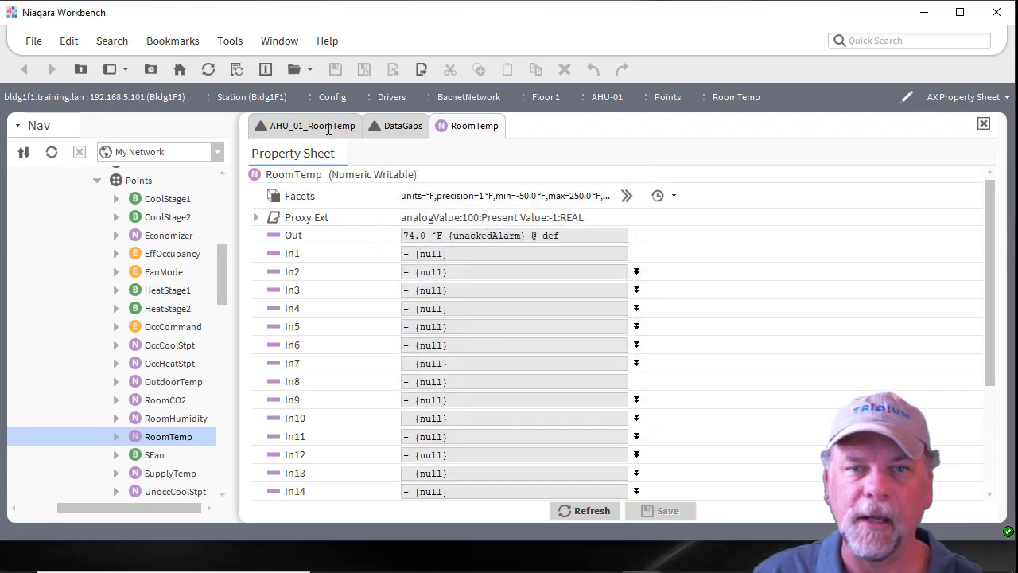
# Refresh the AHU_01_RoomTemp chart and set its Facets Limit Mode to Inclusive.
pyautogui.click(327, 129)
pyautogui.click(208, 69)
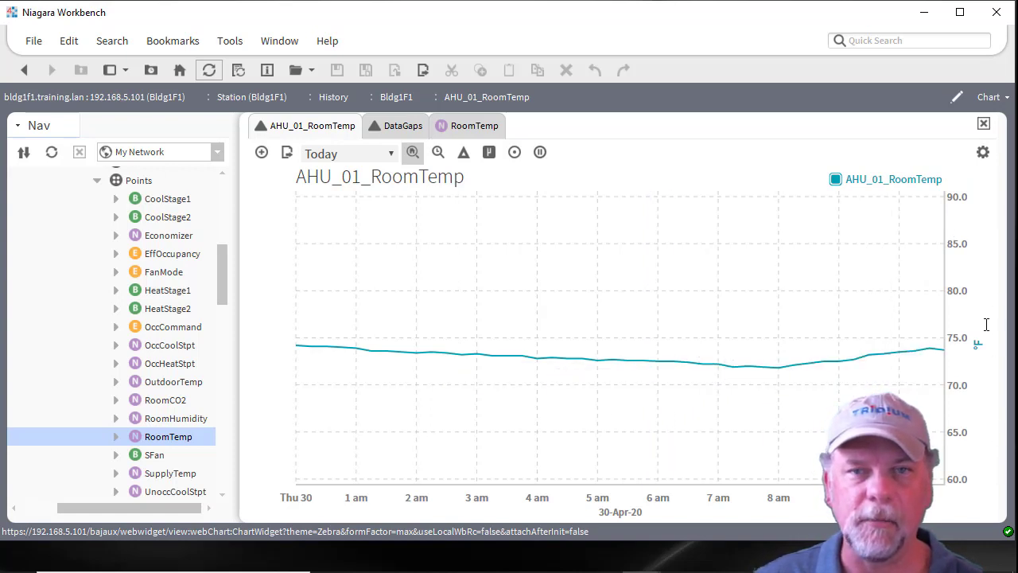
pyautogui.click(983, 152)
pyautogui.click(489, 303)
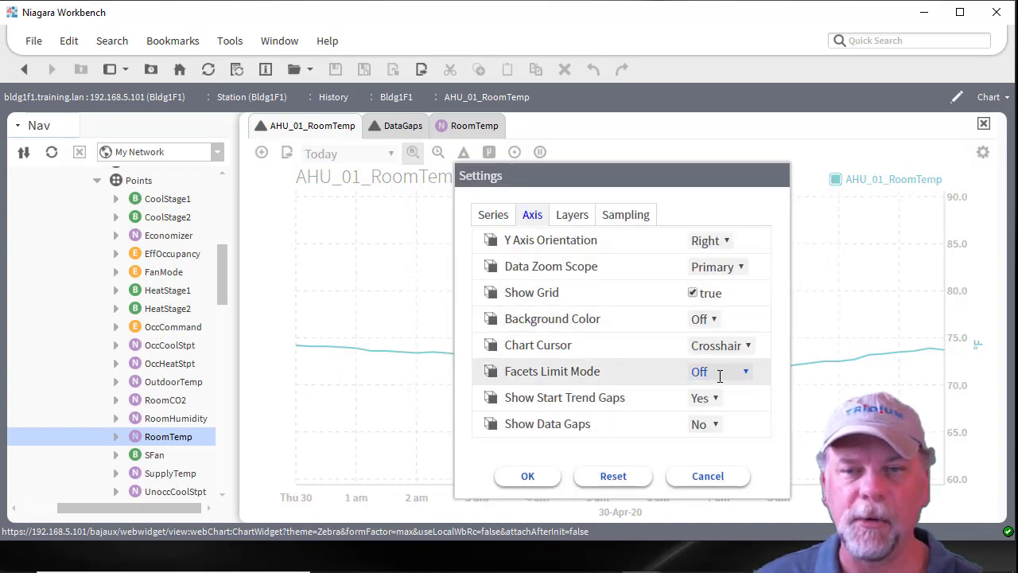
pyautogui.click(748, 372)
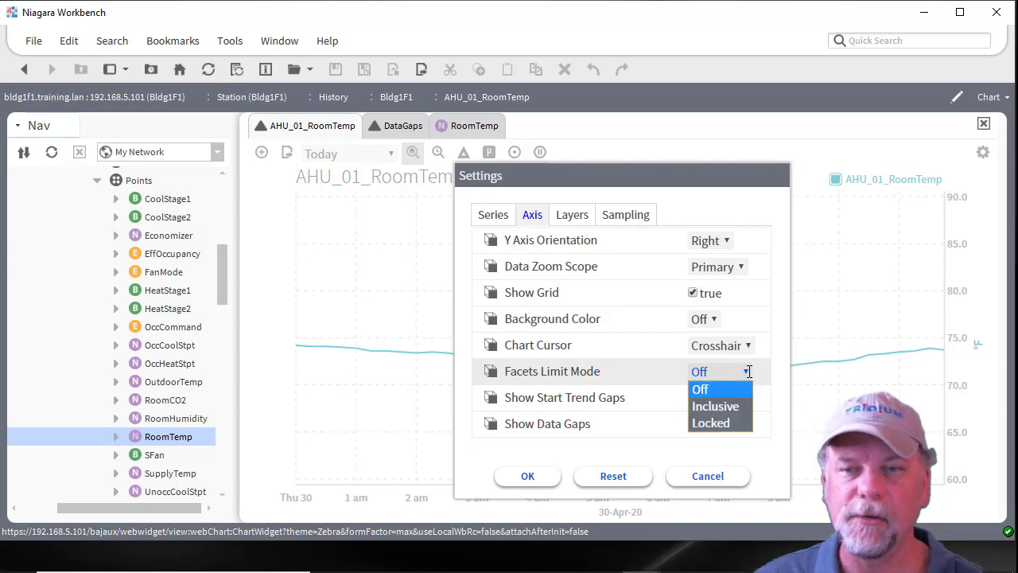
pyautogui.click(720, 406)
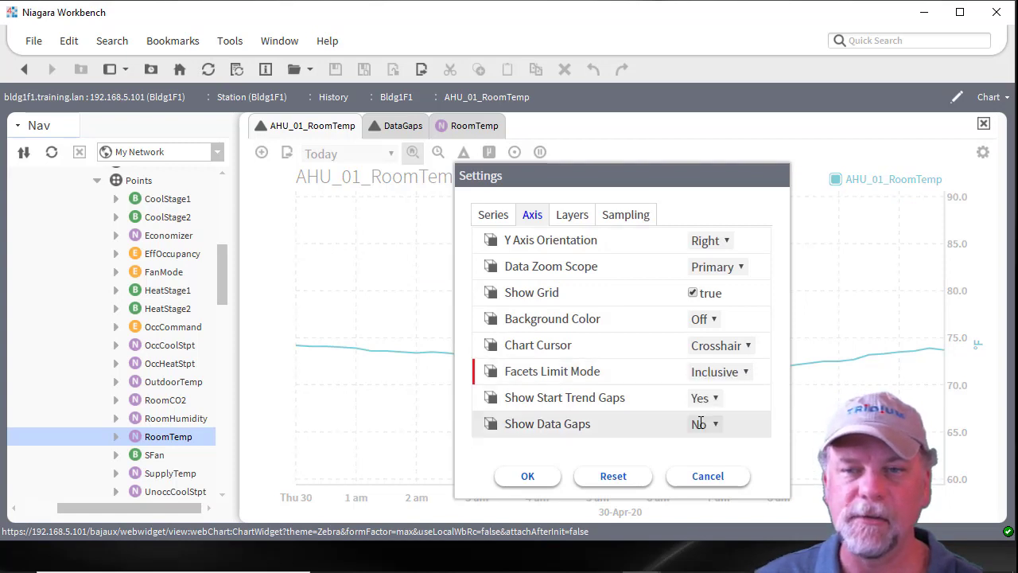
pyautogui.click(550, 475)
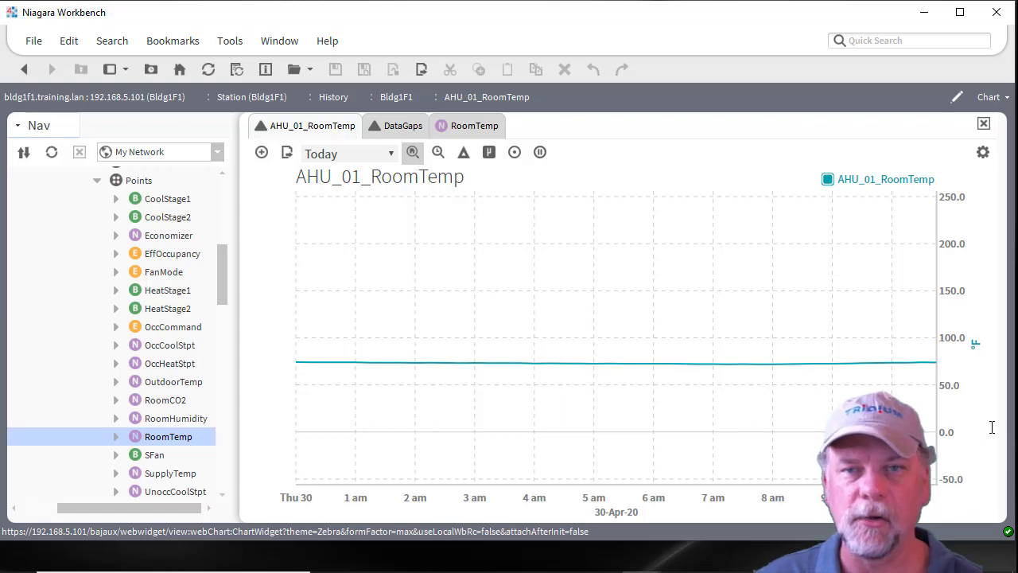
# Add a chartLimitMode string facet with the value inclusive to the RoomTemp point and save it.
pyautogui.click(453, 126)
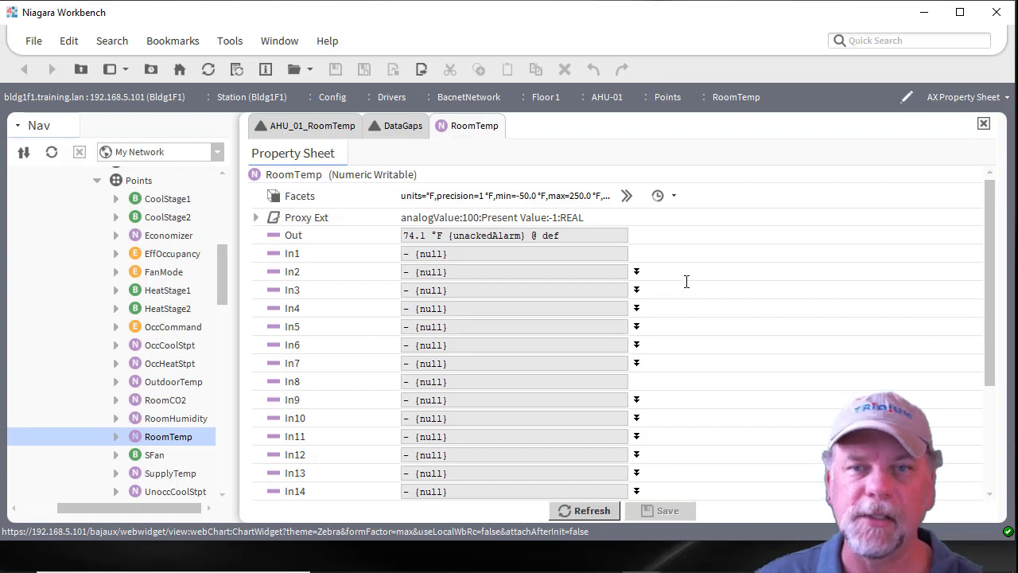
pyautogui.click(623, 196)
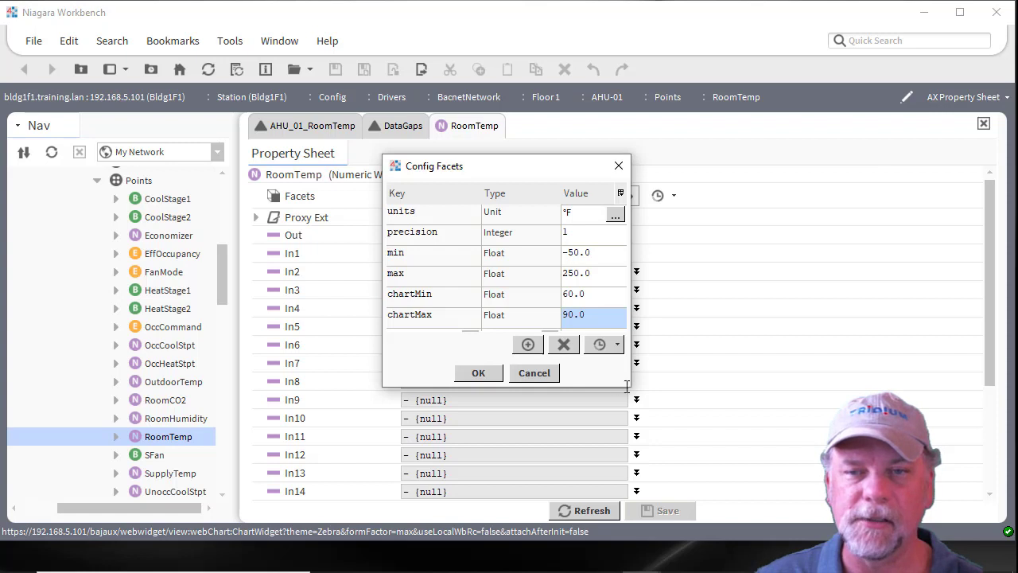
pyautogui.moveTo(609, 387); pyautogui.dragTo(610, 448)
pyautogui.click(527, 406)
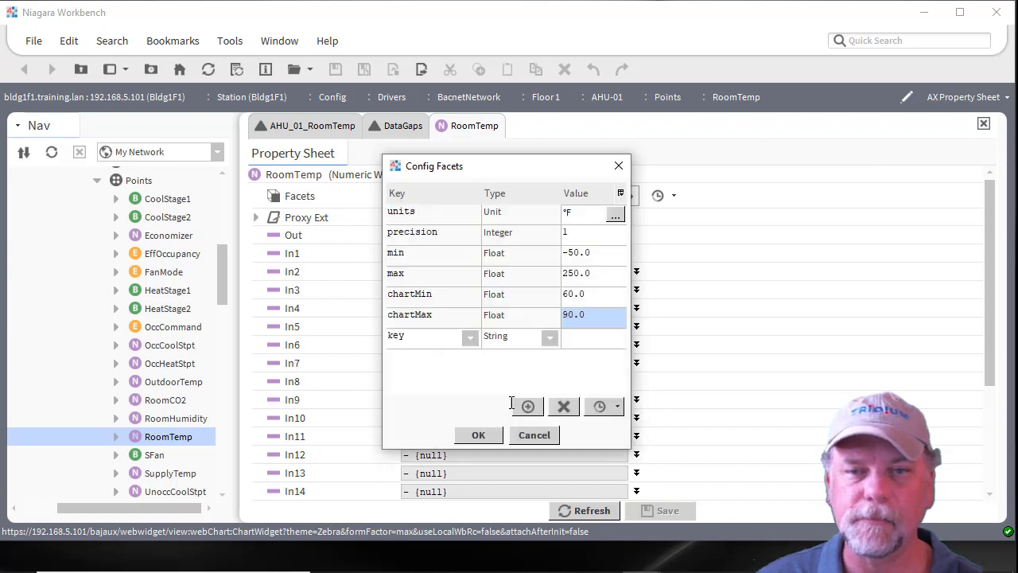
pyautogui.click(473, 340)
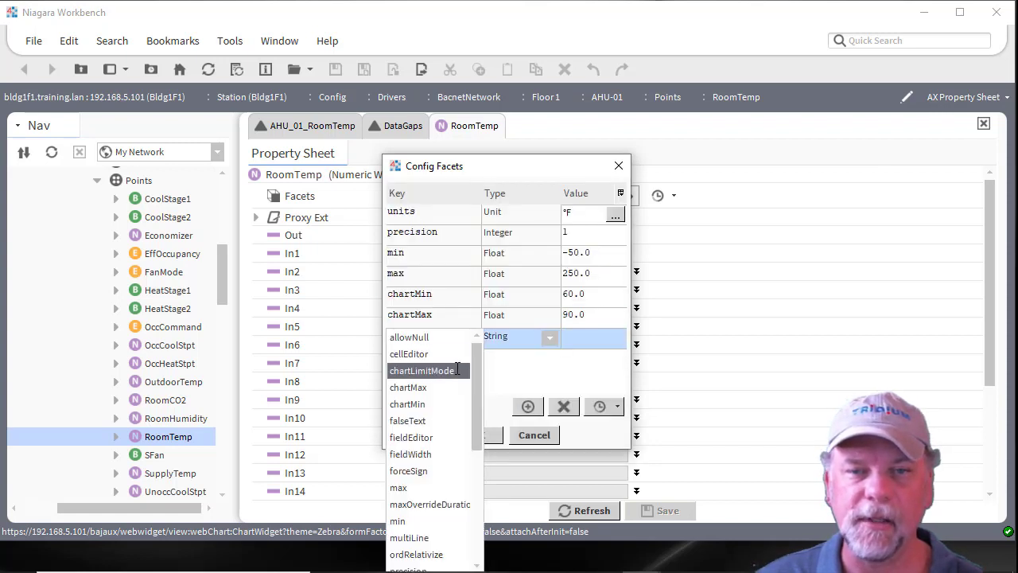
pyautogui.press('Escape')
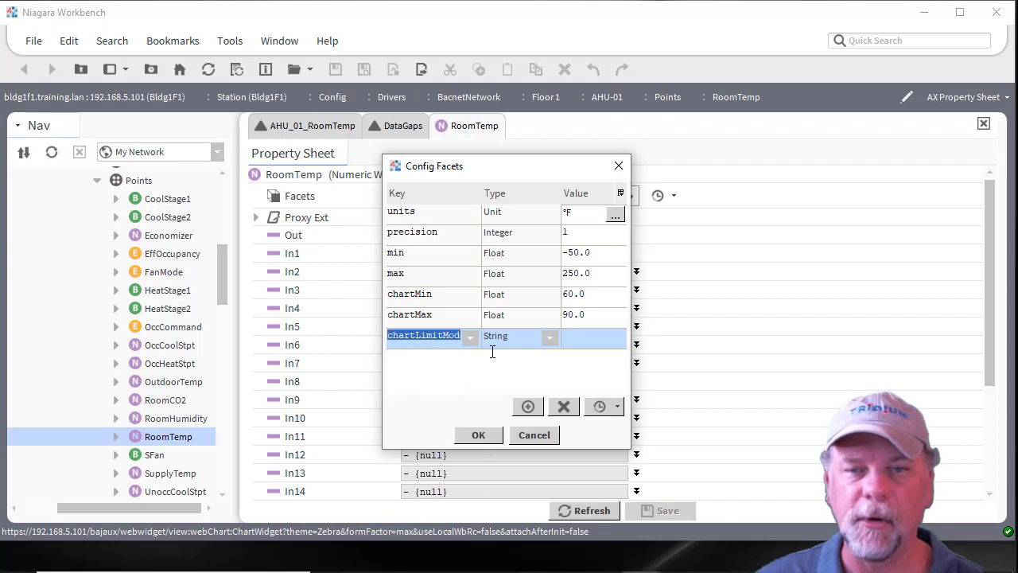
pyautogui.click(583, 339)
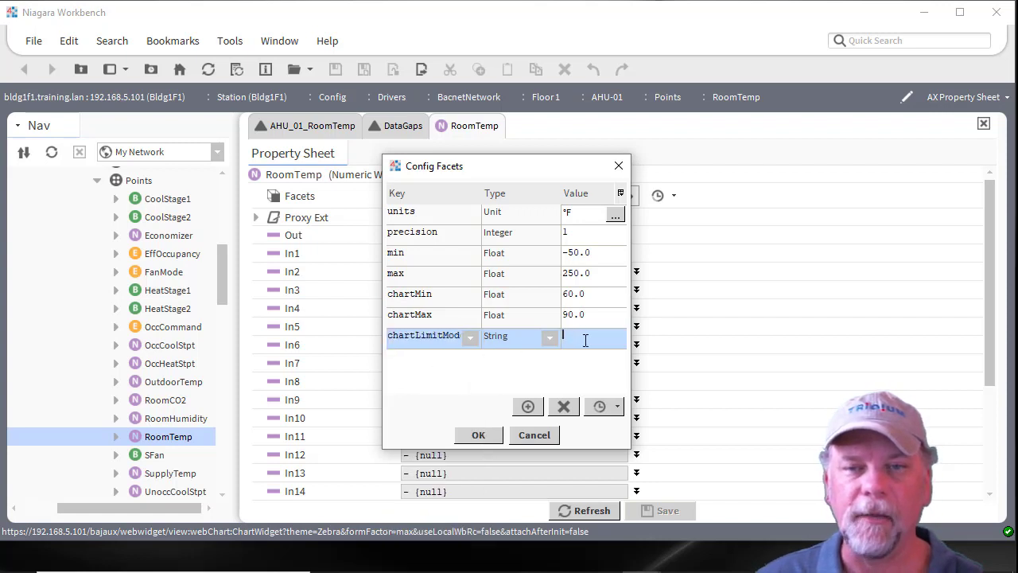
pyautogui.write('inclusiv')
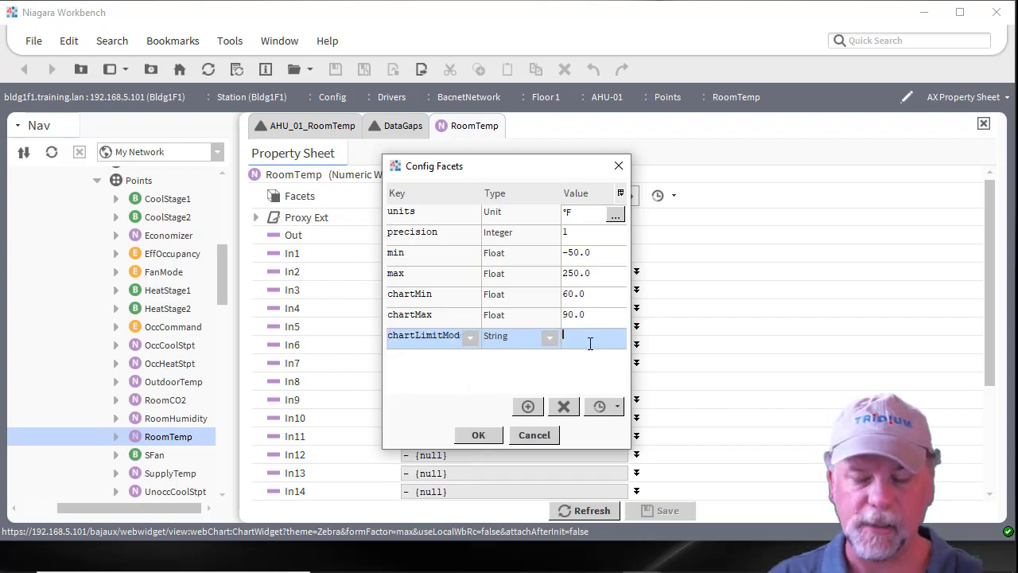
pyautogui.write('e')
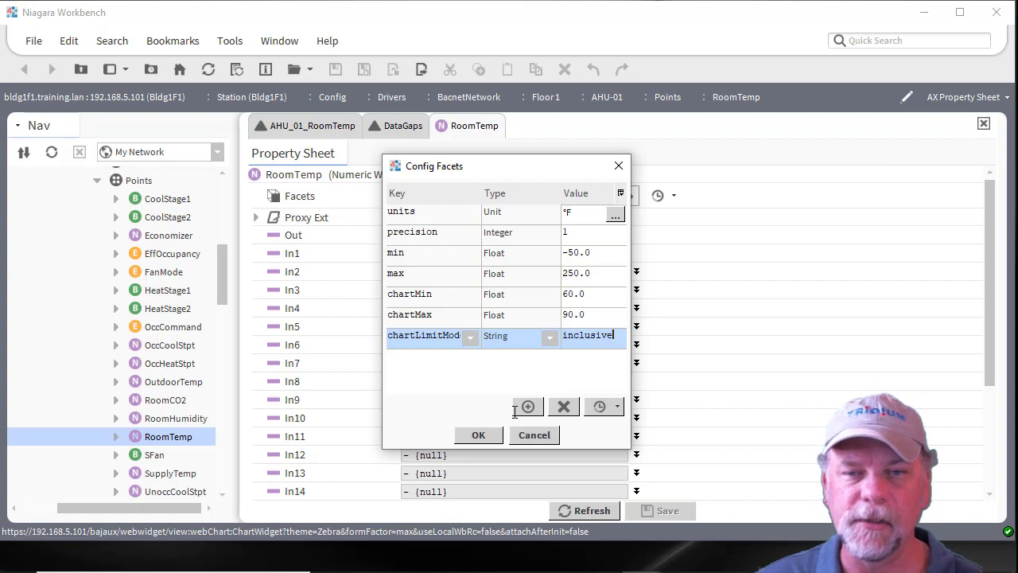
pyautogui.click(477, 432)
pyautogui.click(672, 509)
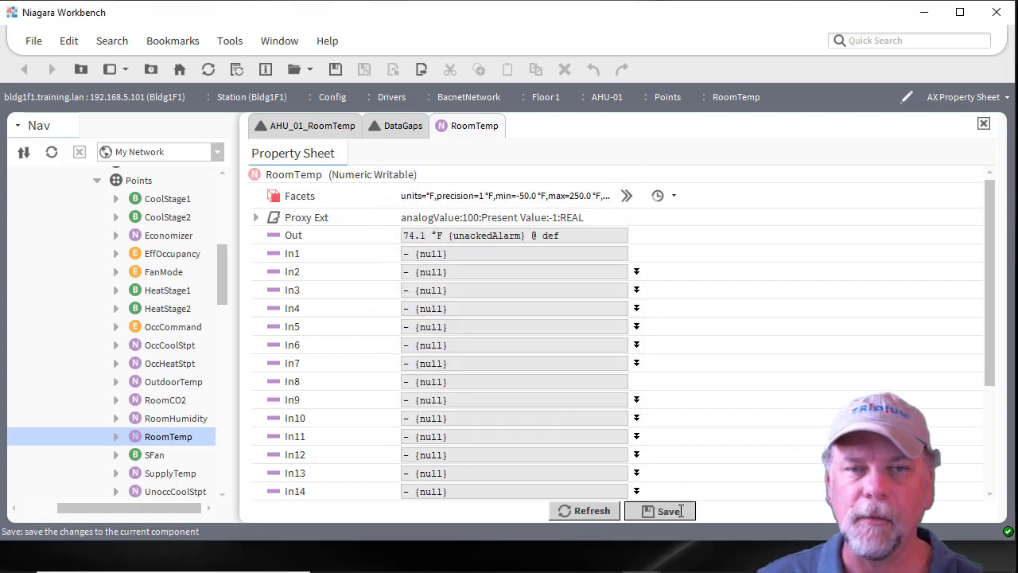
# Refresh the AHU_01_RoomTemp chart and apply its axis settings with Facets Limit Mode set to Off.
pyautogui.click(323, 127)
pyautogui.click(210, 70)
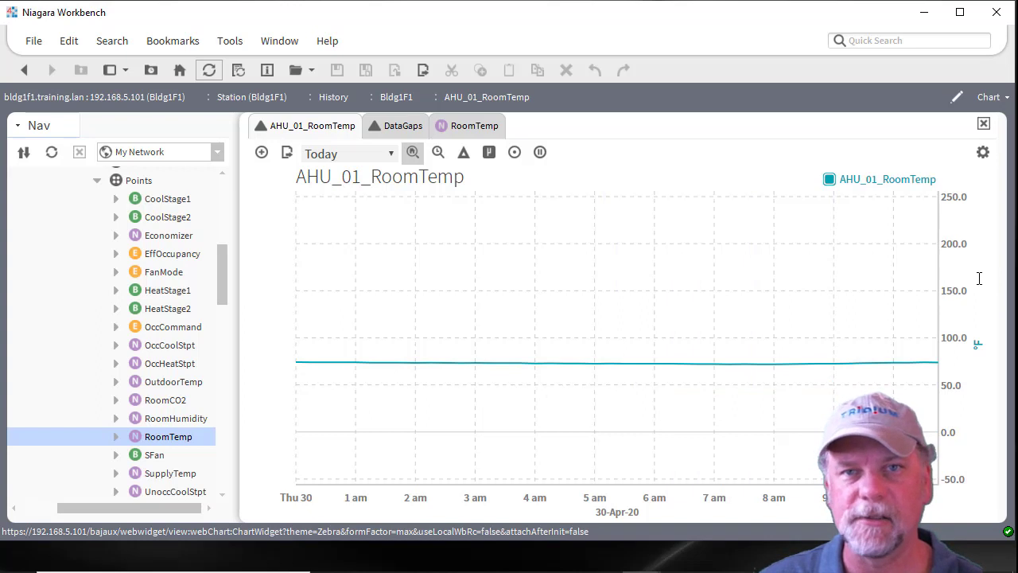
pyautogui.click(983, 152)
pyautogui.click(488, 298)
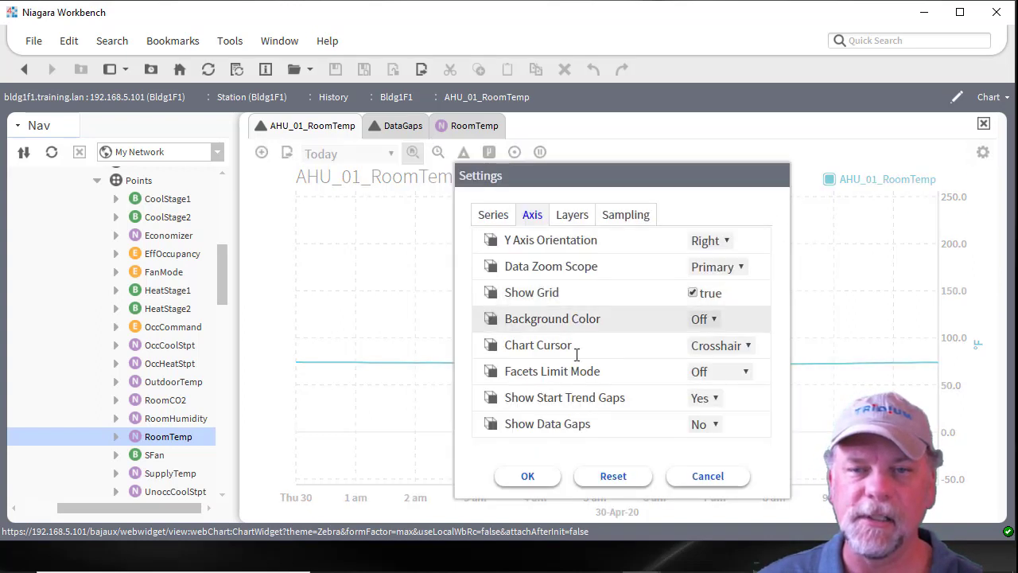
pyautogui.click(745, 371)
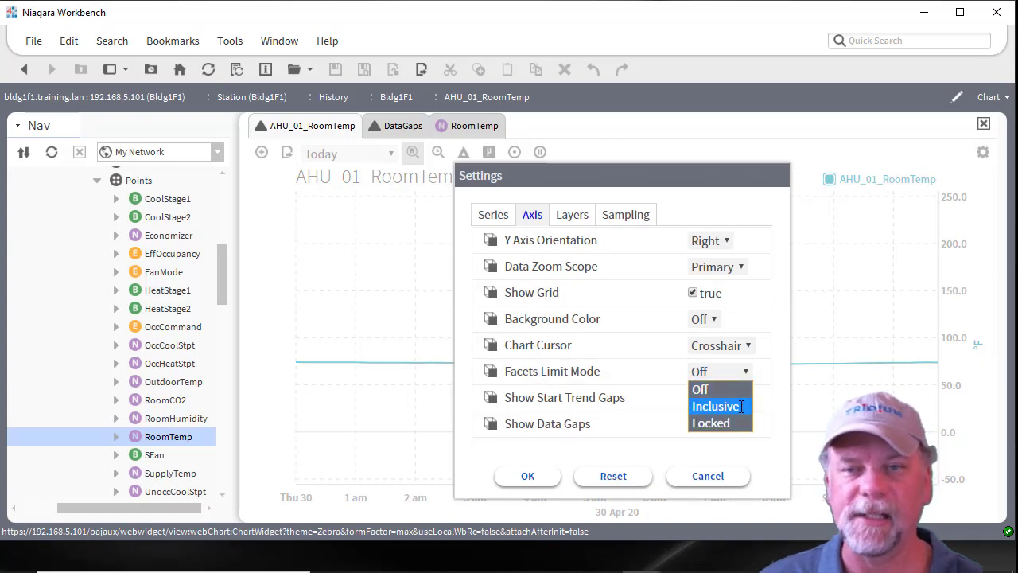
pyautogui.click(729, 392)
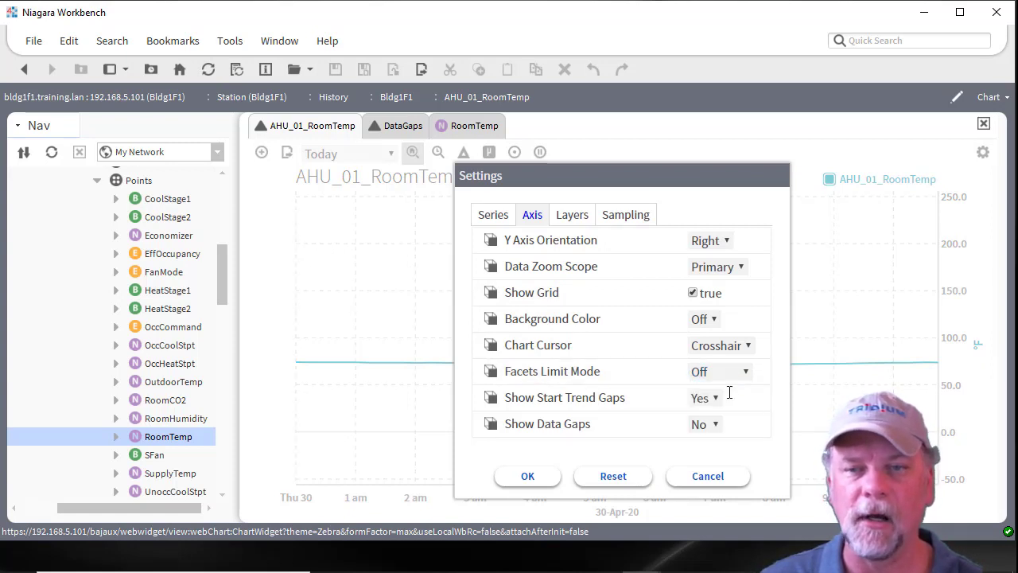
pyautogui.click(528, 476)
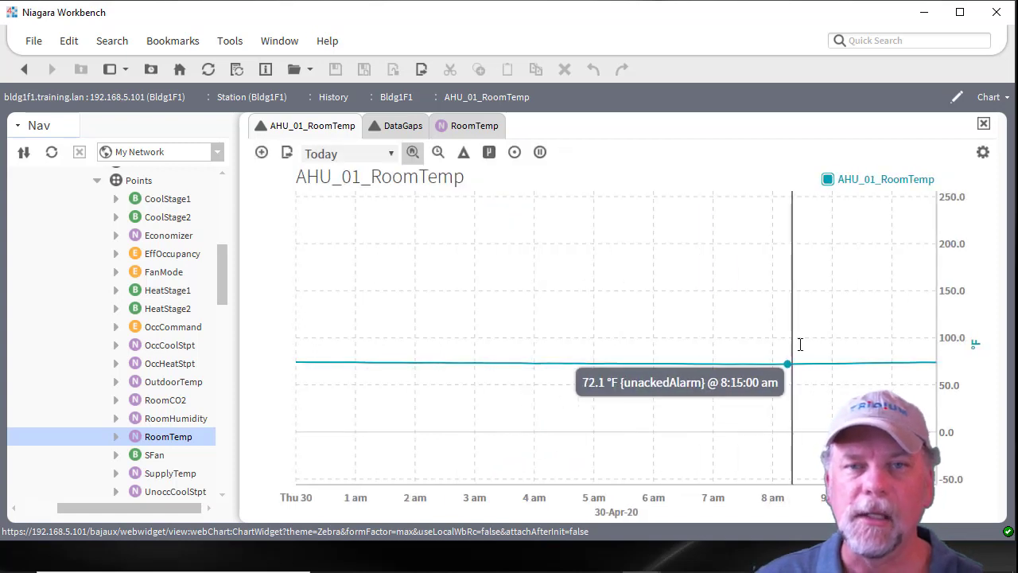